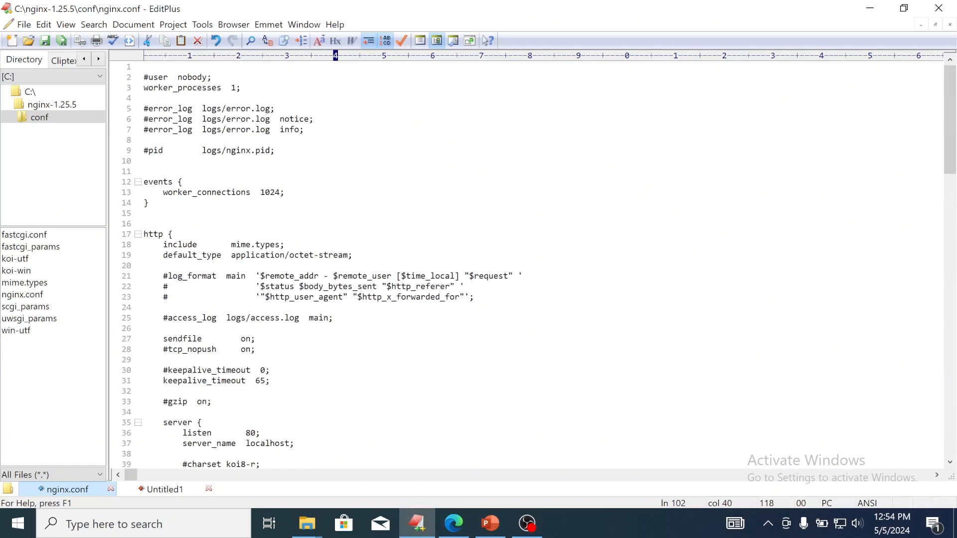
Copy the upstream myapp1 block with its two server lines from the Configure Nginx slide in PowerPoint.
left_click(348, 412)
scroll(349, 412, "down", 6)
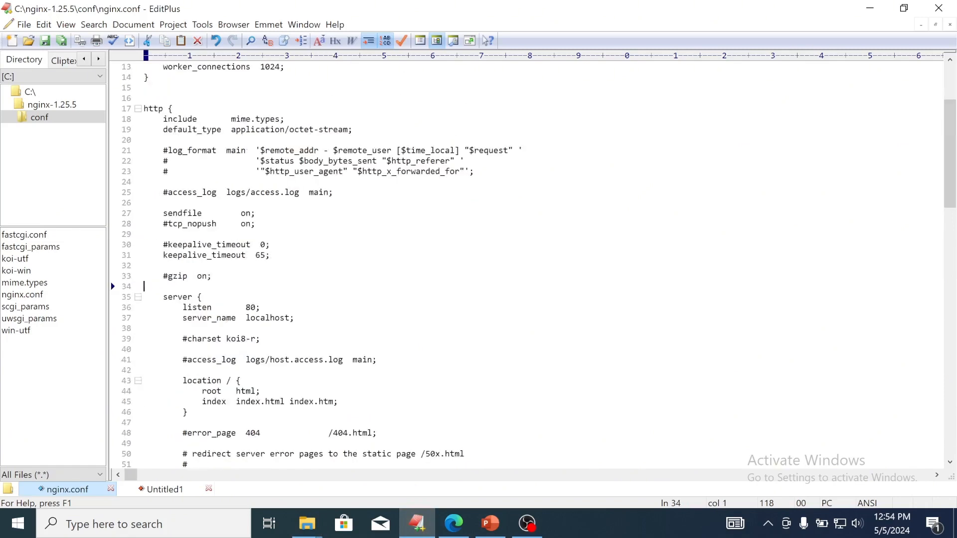
left_click(490, 524)
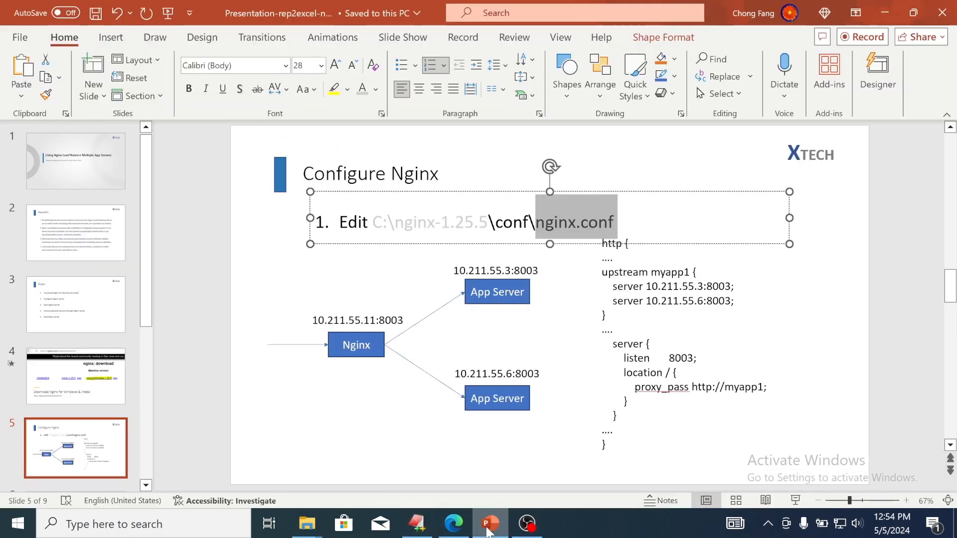
left_click_drag(609, 315, 605, 277)
key("ctrl+c")
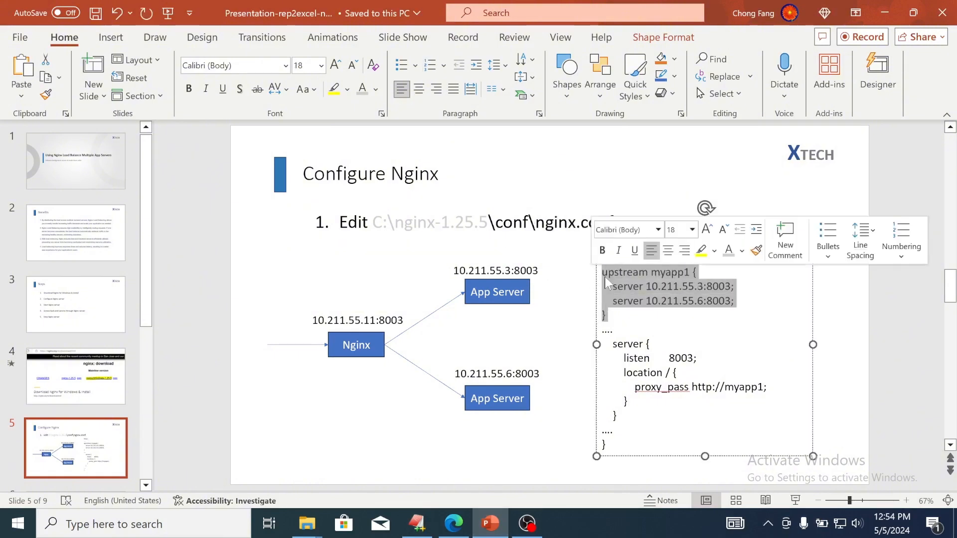
right_click(644, 282)
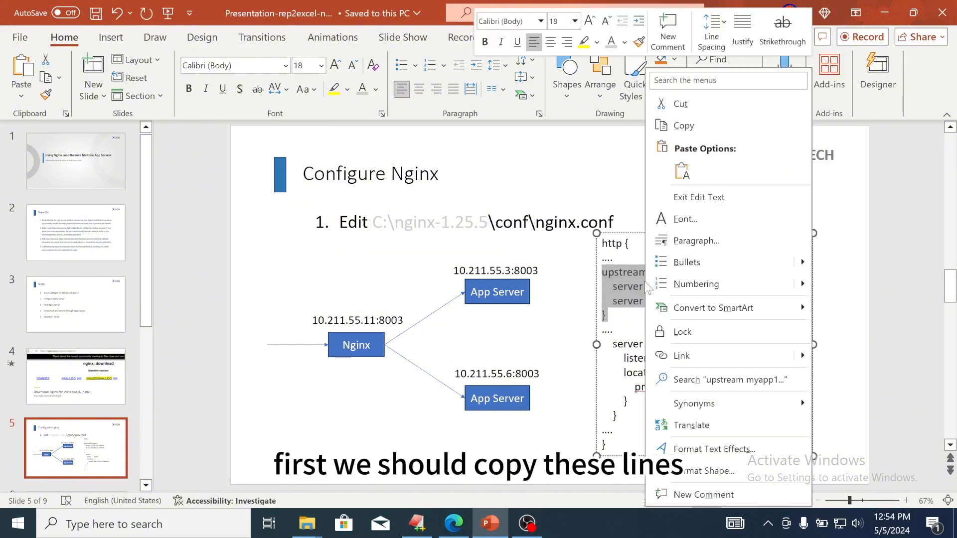
left_click(689, 122)
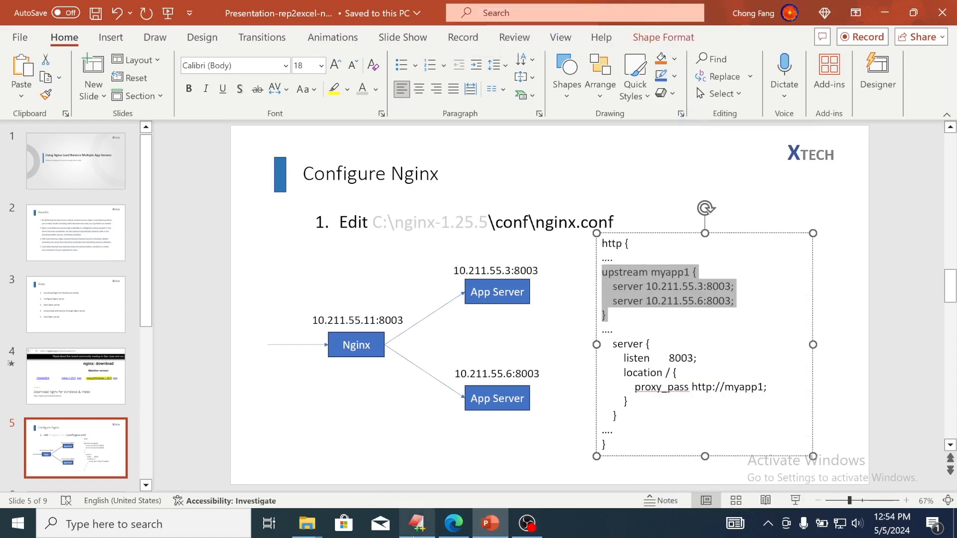
Switch to EditPlus and paste the upstream myapp1 block into nginx.conf between the #gzip line and the server block.
left_click(416, 523)
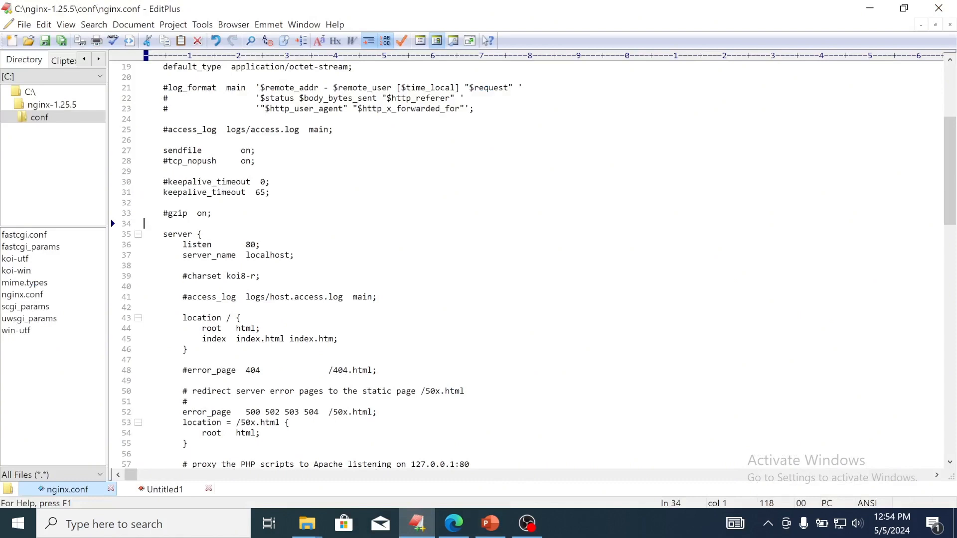
key("ctrl+v")
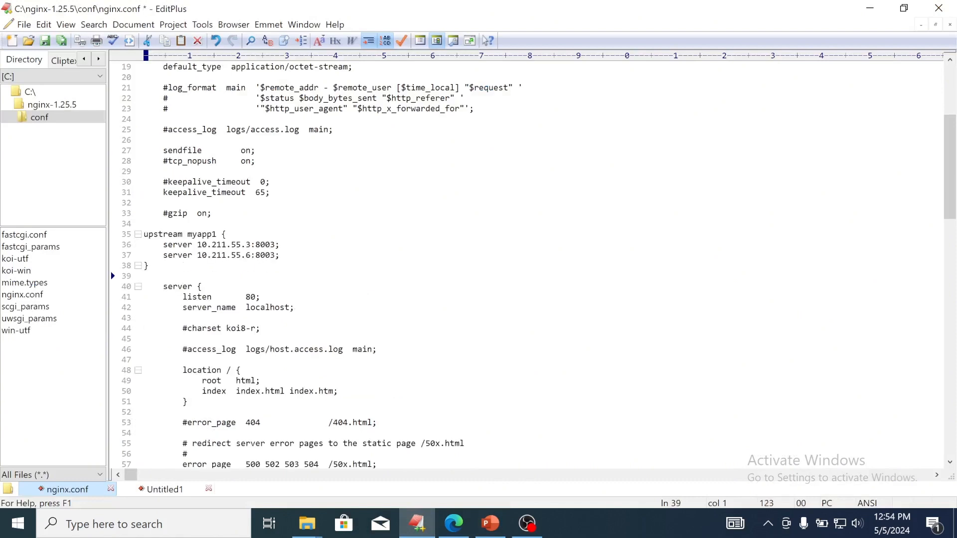
left_click_drag(144, 224, 145, 277)
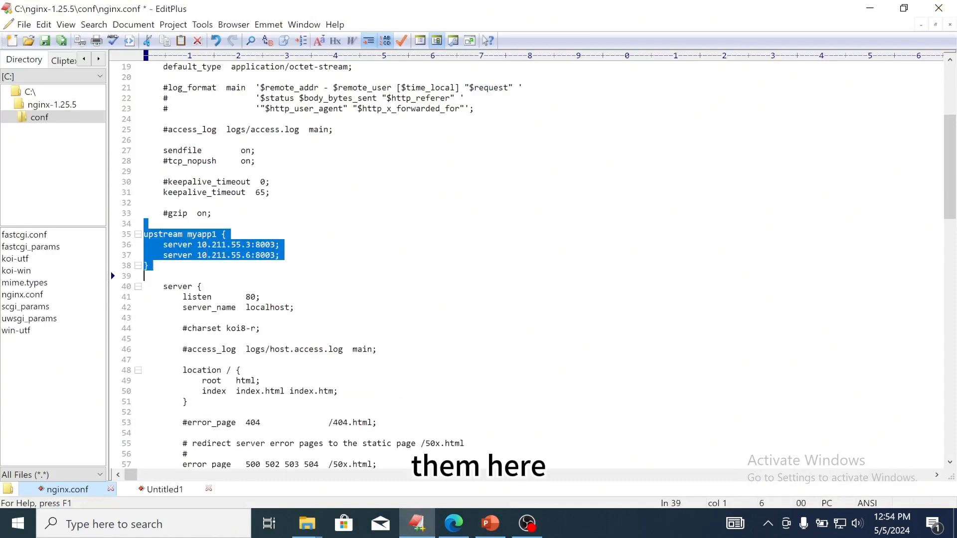
left_click(261, 297)
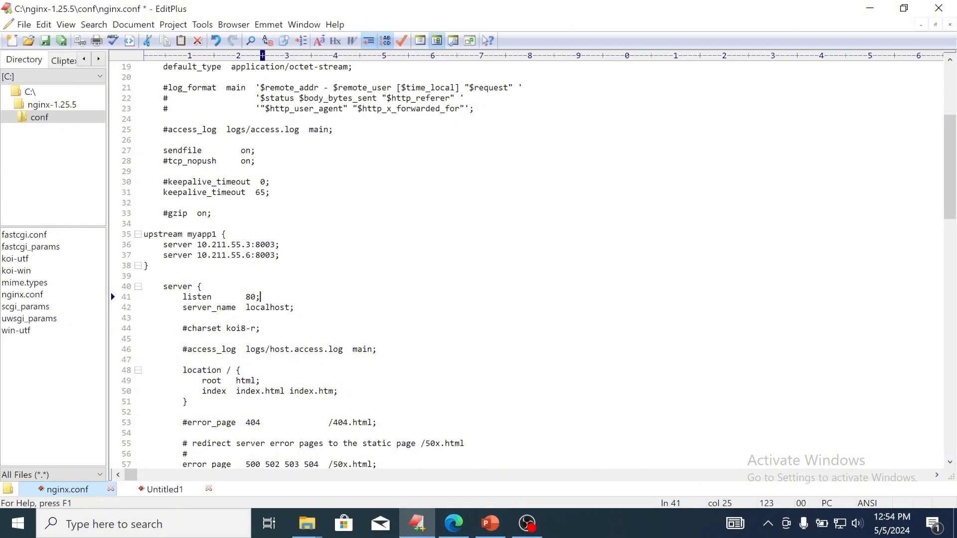
left_click(490, 524)
left_click_drag(628, 401, 602, 373)
key("ctrl+c")
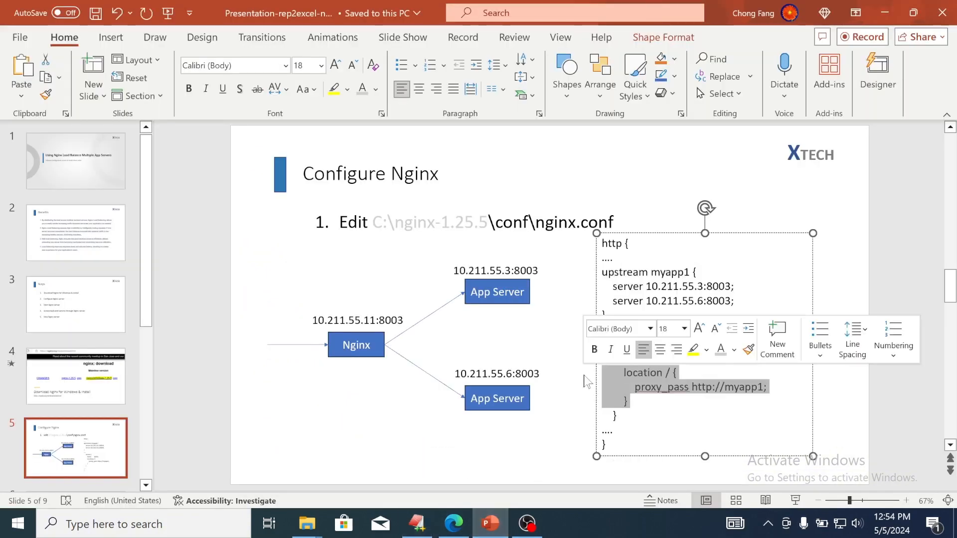
Return to EditPlus, paste the proxy_pass location block below the existing location / block, and align its first line's indentation.
left_click(417, 523)
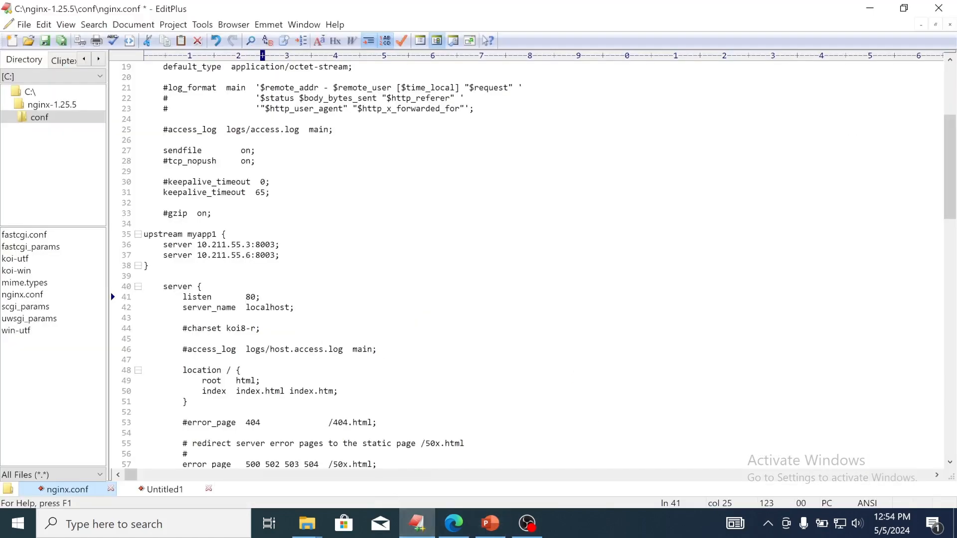
left_click(189, 401)
scroll(188, 402, "down", 4)
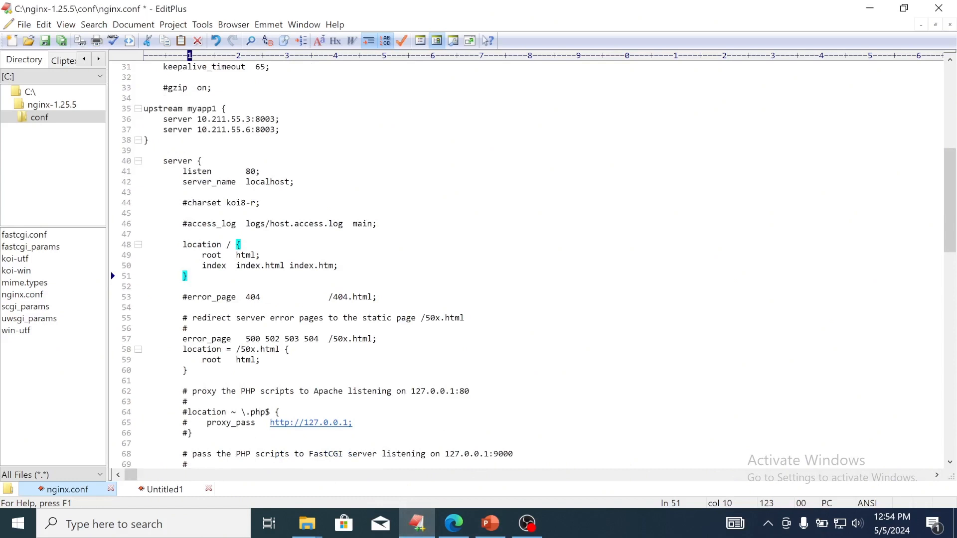
key("Return")
key("ctrl+v")
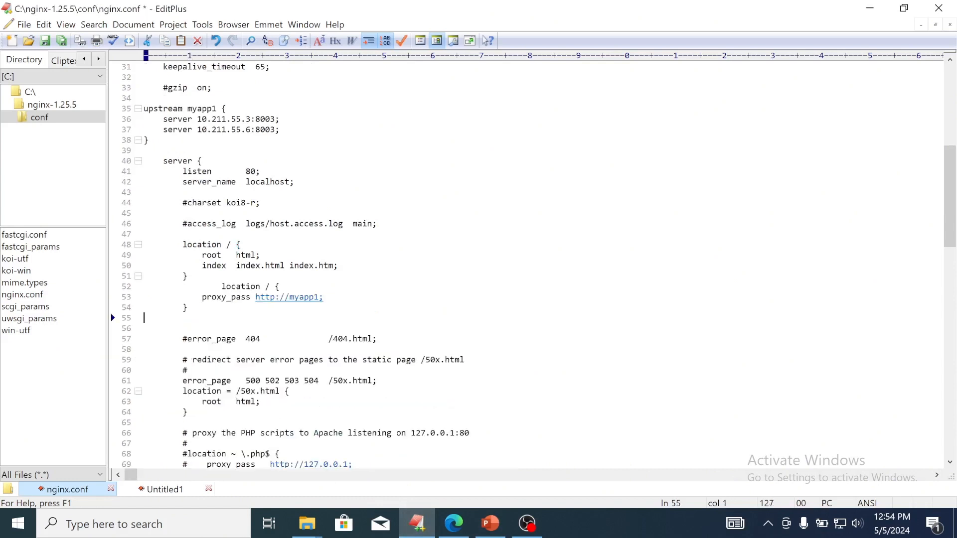
left_click_drag(222, 286, 188, 287)
key("BackSpace")
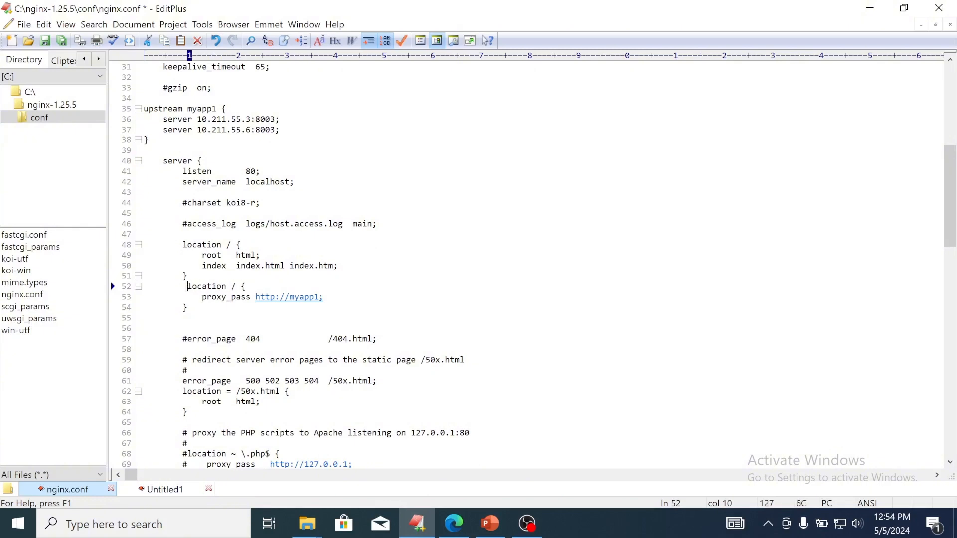
key("BackSpace")
left_click_drag(183, 244, 188, 275)
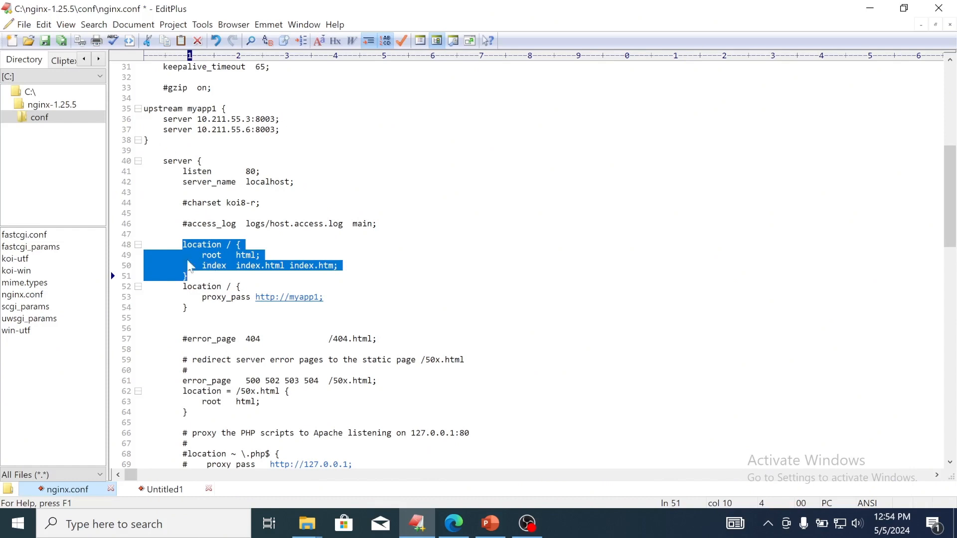
left_click(168, 244)
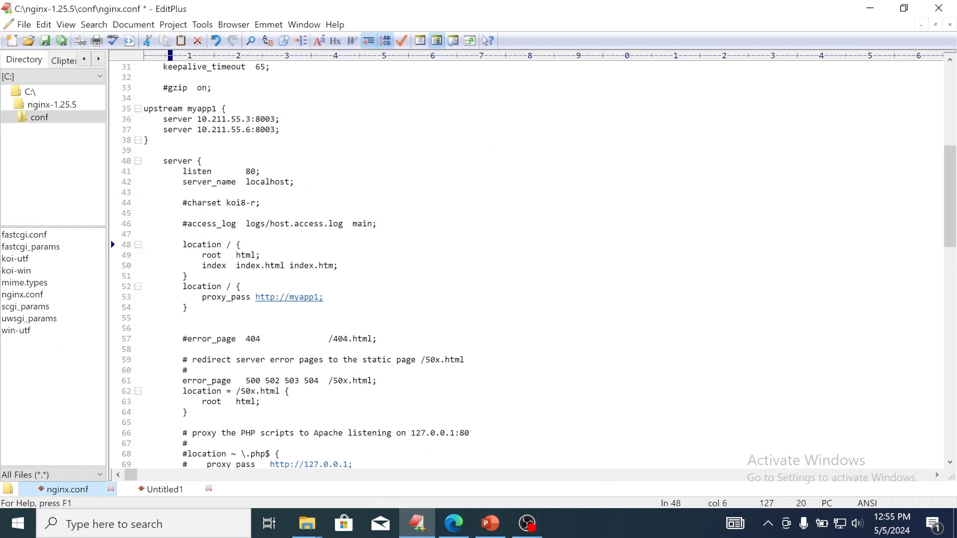
left_click_drag(185, 244, 188, 307)
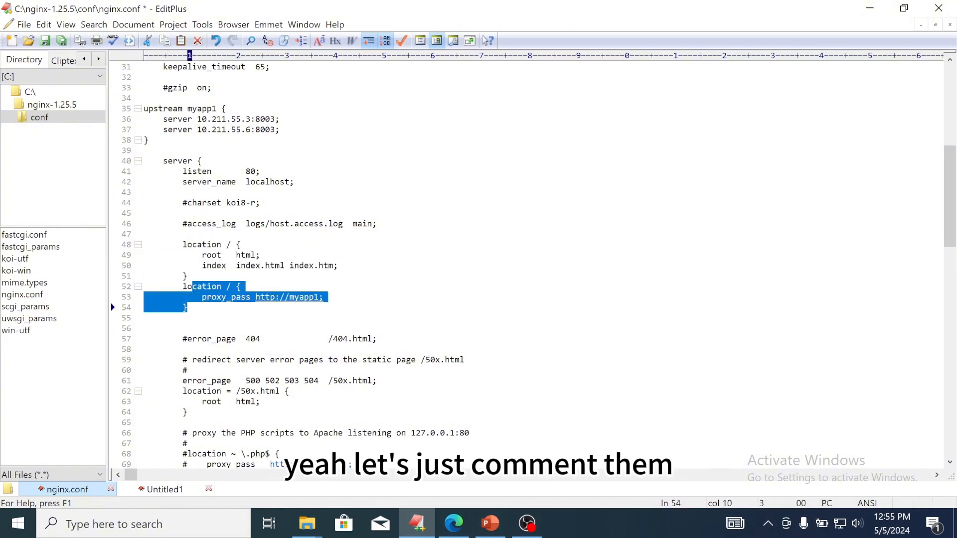
left_click(213, 305)
key("shift+Home")
key("shift+Up")
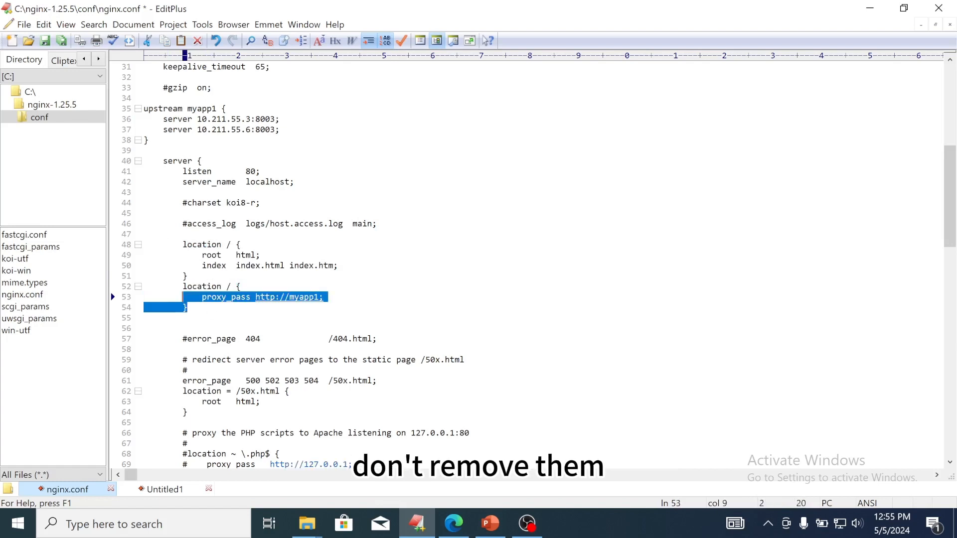
key("shift+Up")
Comment out all four lines of the original location / block with root html and index using #.
left_click(163, 244)
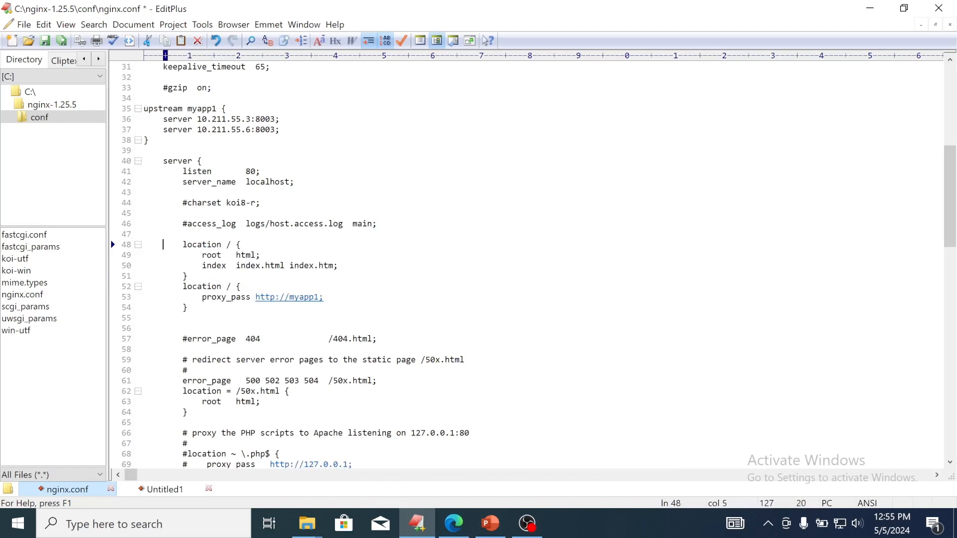
type("#")
key("Down")
key("Left")
type("#")
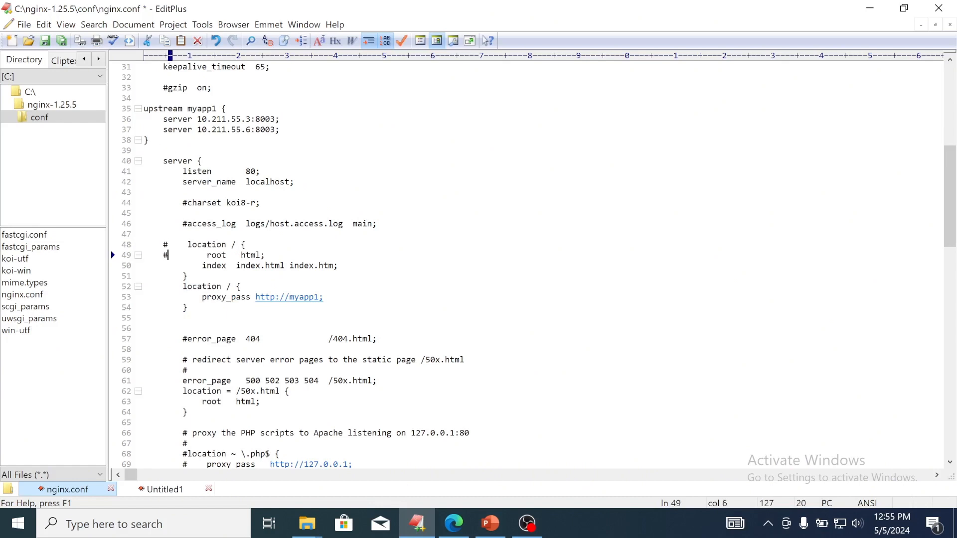
key("Down")
key("Left")
type("#")
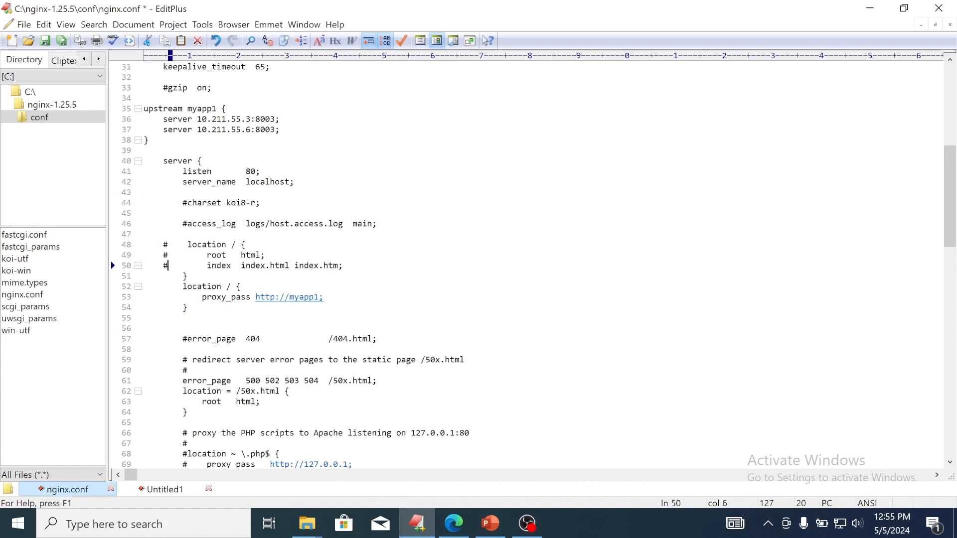
key("Down")
key("Left")
type("#")
Check the Nginx port on the PowerPoint slide, set the server block's listen port to 8003 in nginx.conf, and save the file.
left_click(490, 524)
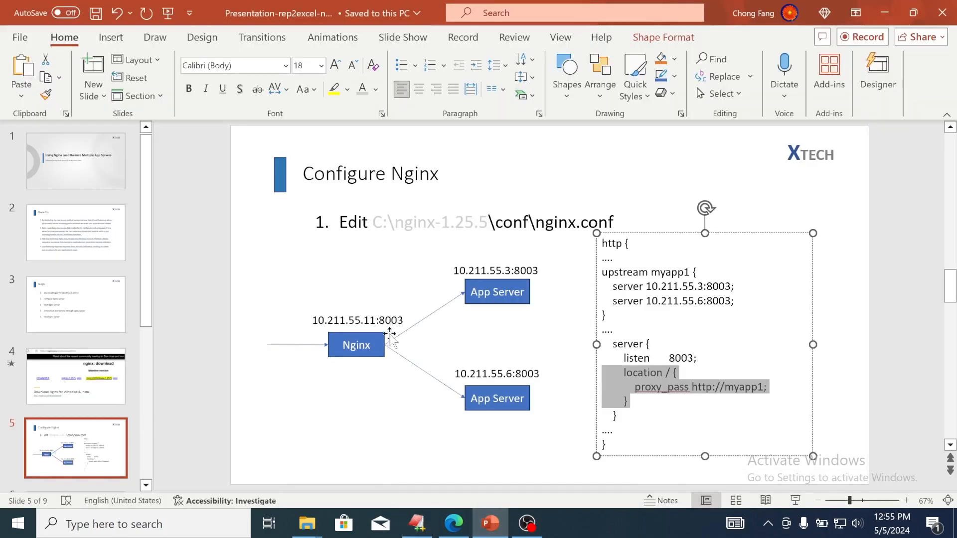
triple_click(380, 320)
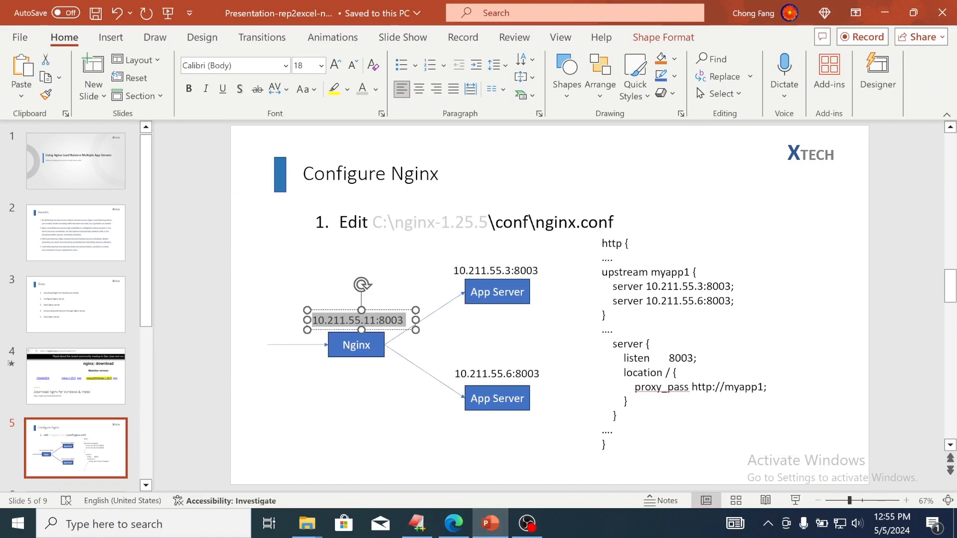
left_click(490, 524)
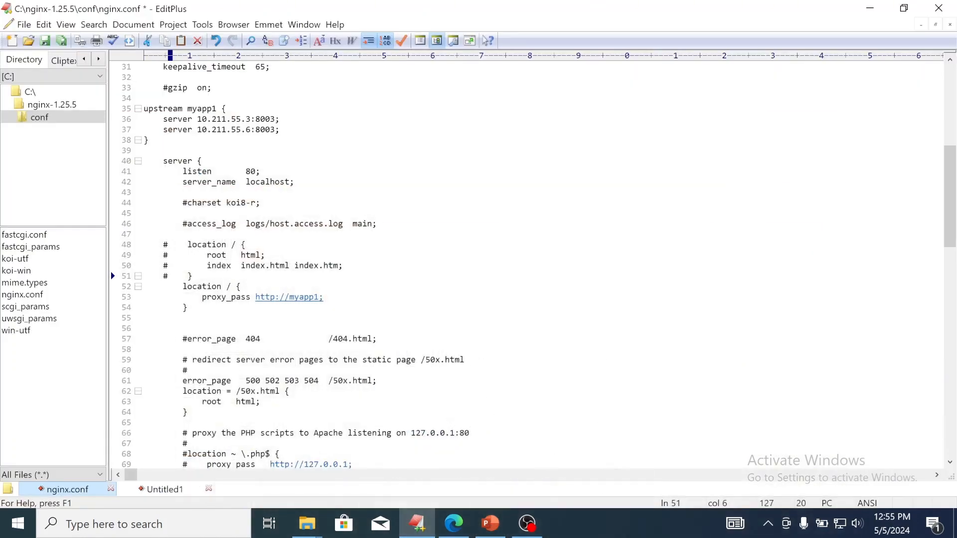
left_click(256, 171)
type("03")
left_click(349, 265)
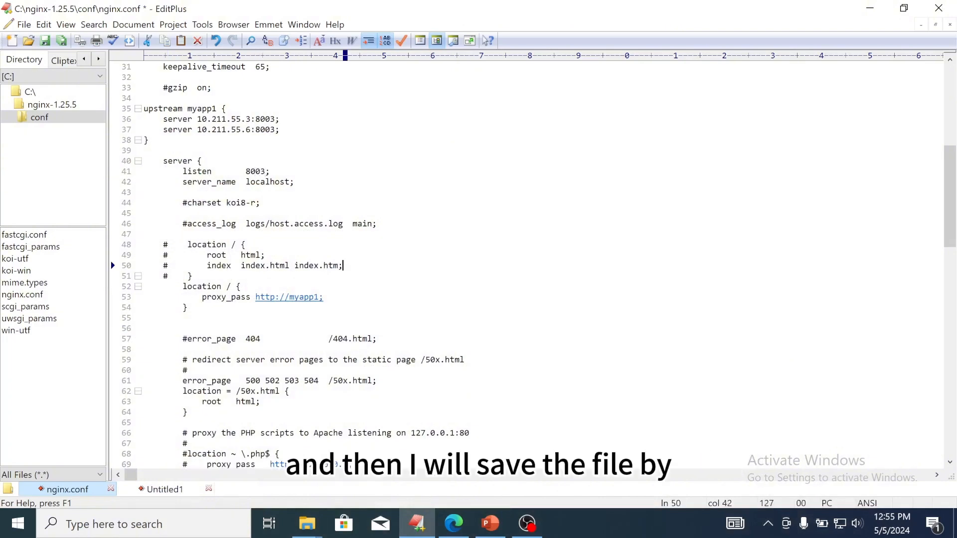
left_click(46, 41)
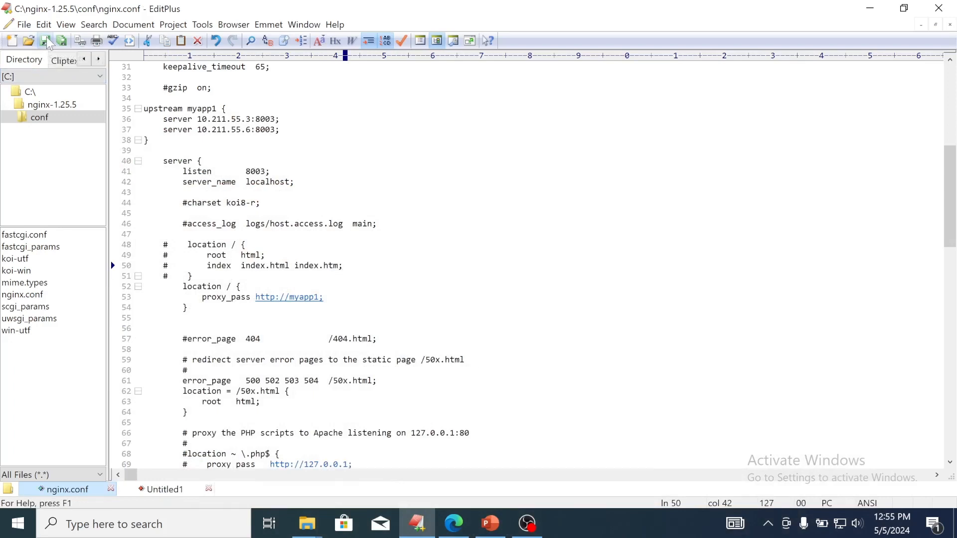
key("Up")
key("Up")
Switch to PowerPoint and view the Start Nginx slide for the command to run.
left_click(495, 530)
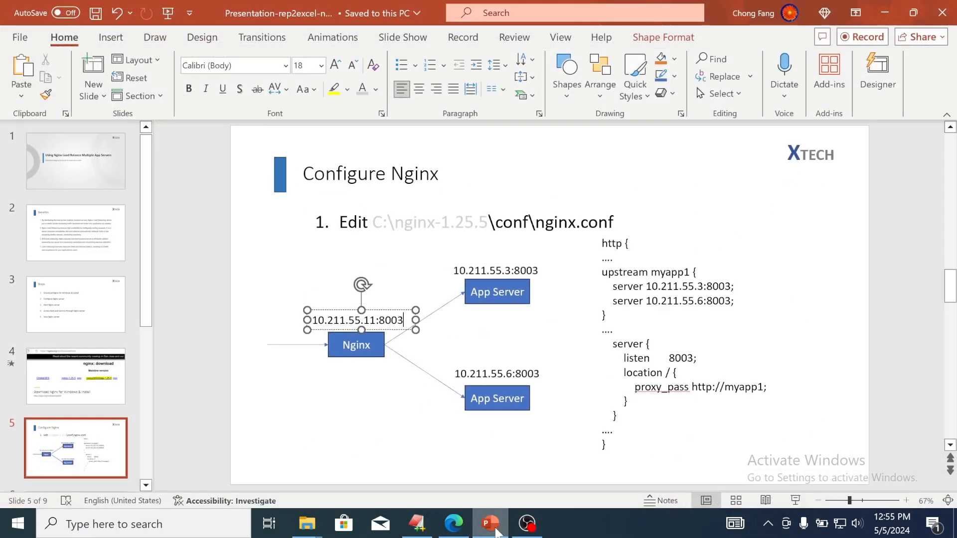
left_click(86, 442)
scroll(84, 438, "down", 1)
left_click(85, 437)
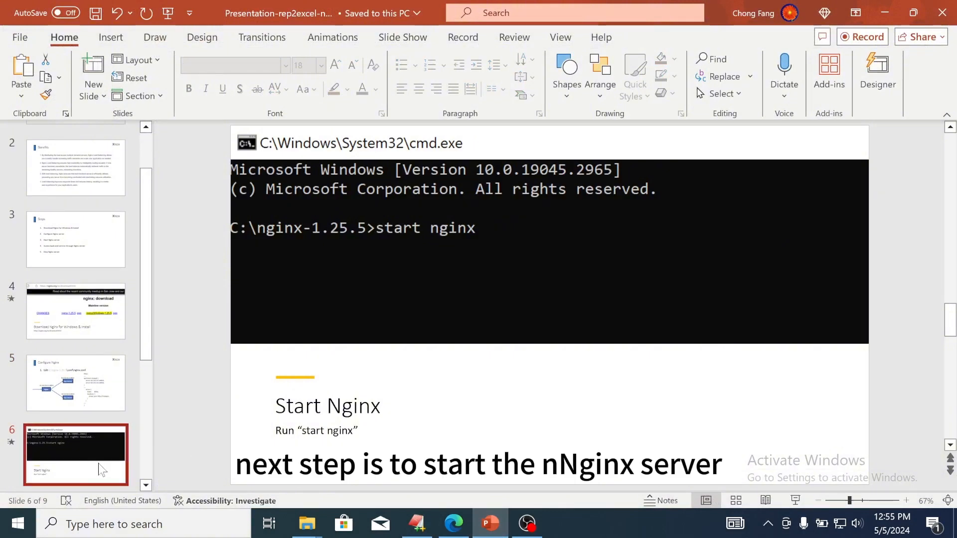
scroll(83, 463, "down", 1)
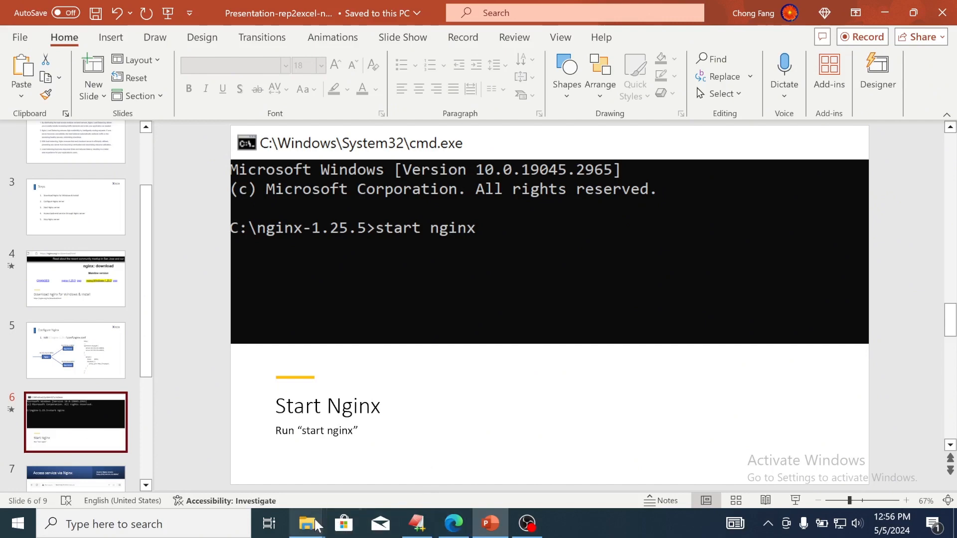
Go to the nginx-1.25.5 folder in File Explorer and open a command prompt (cmd) there.
mouse_move(315, 525)
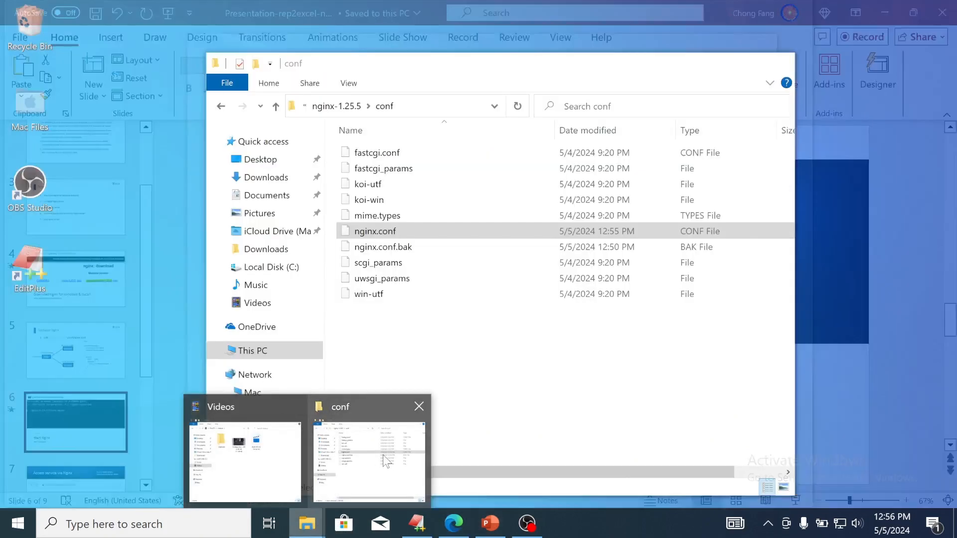
left_click(369, 461)
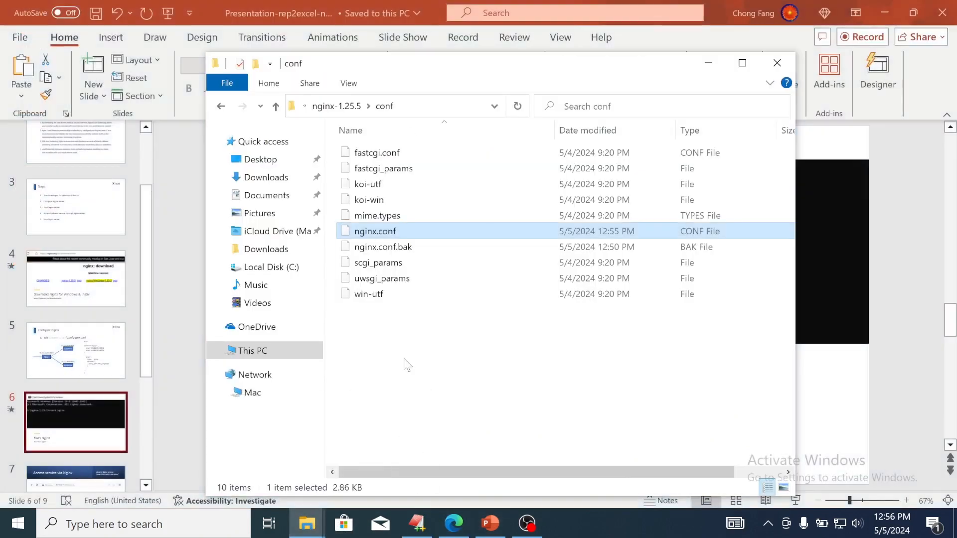
left_click(343, 110)
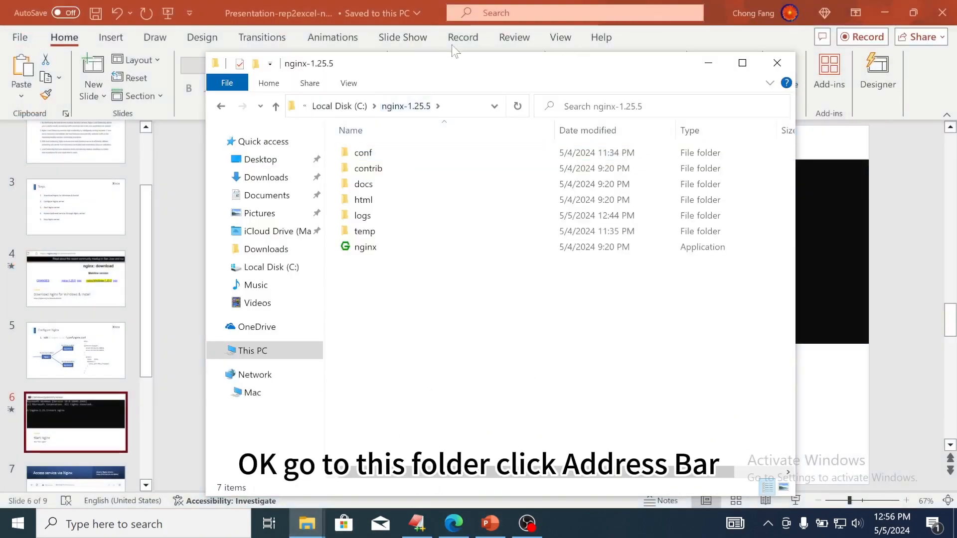
left_click(466, 104)
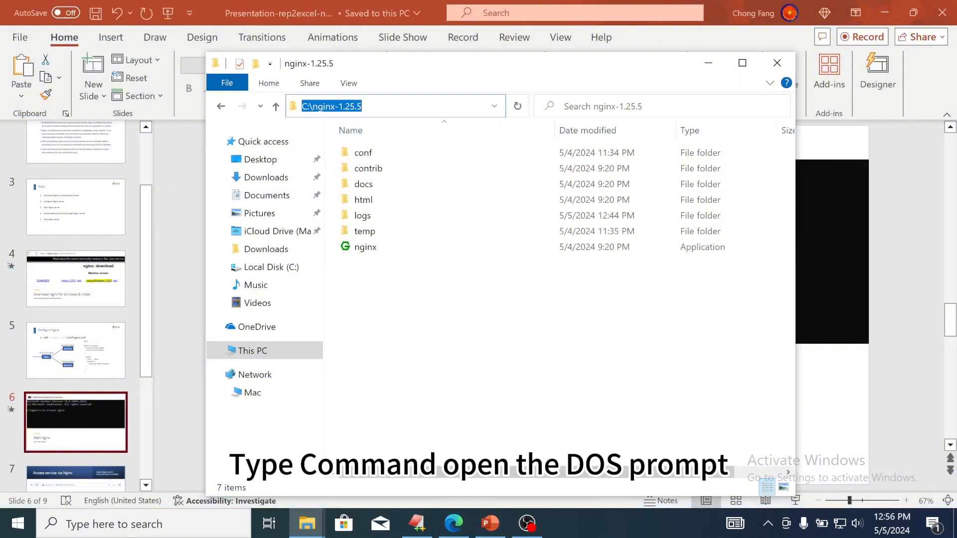
type("cmd")
key("Return")
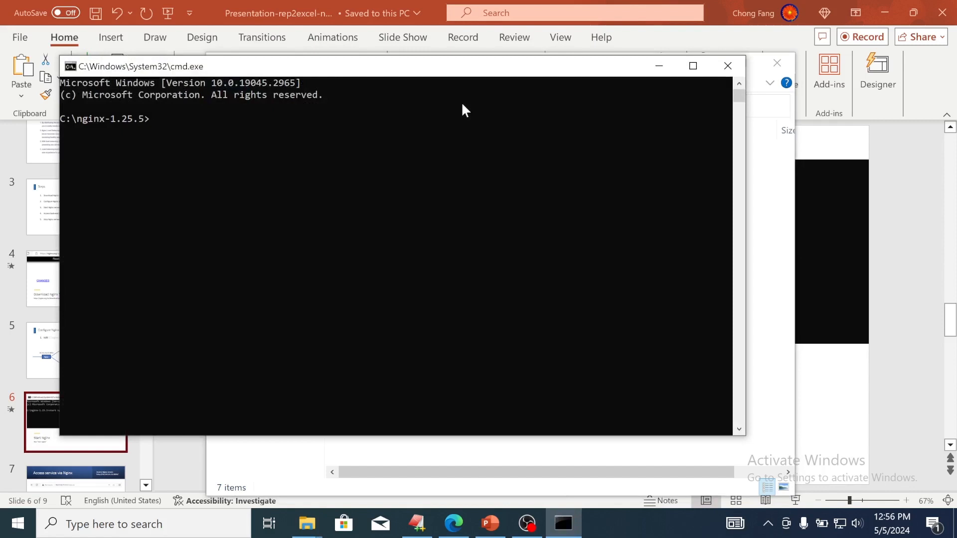
Run "start nginx" at the C:\nginx-1.25.5 command prompt to launch the Nginx server.
type("start")
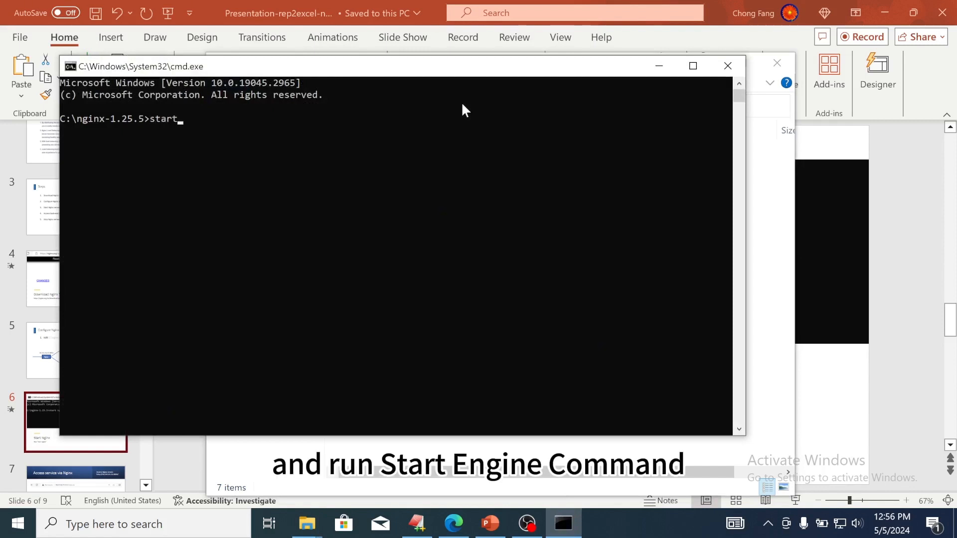
type(" nginx")
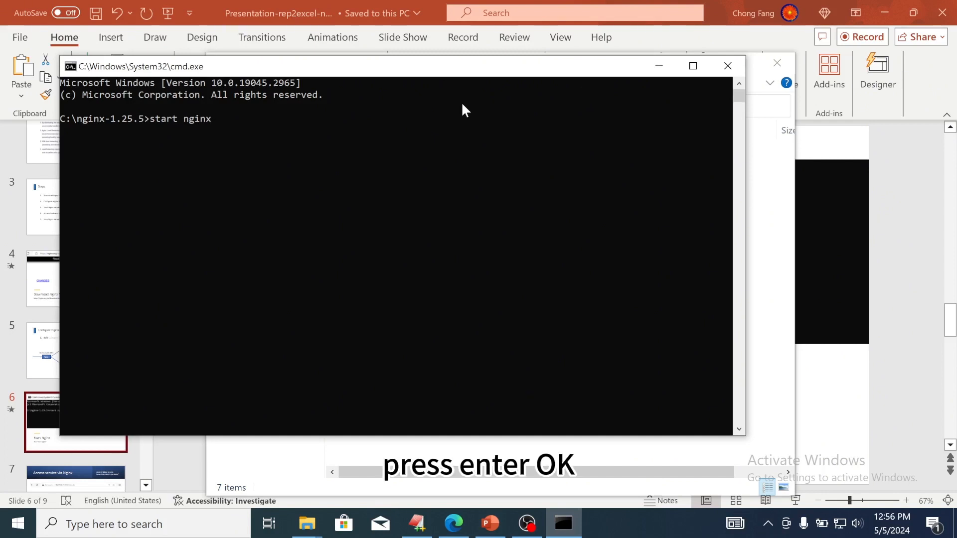
key("Return")
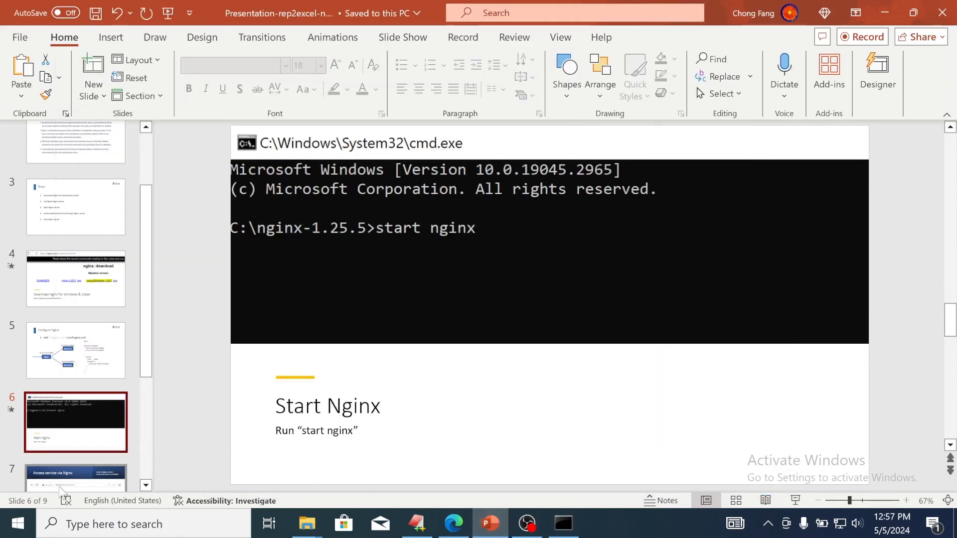
Switch to PowerPoint, check the Access service via Nginx slide, and copy the Nginx address 10.211.55.11:8003 from the Configure Nginx slide.
left_click(60, 486)
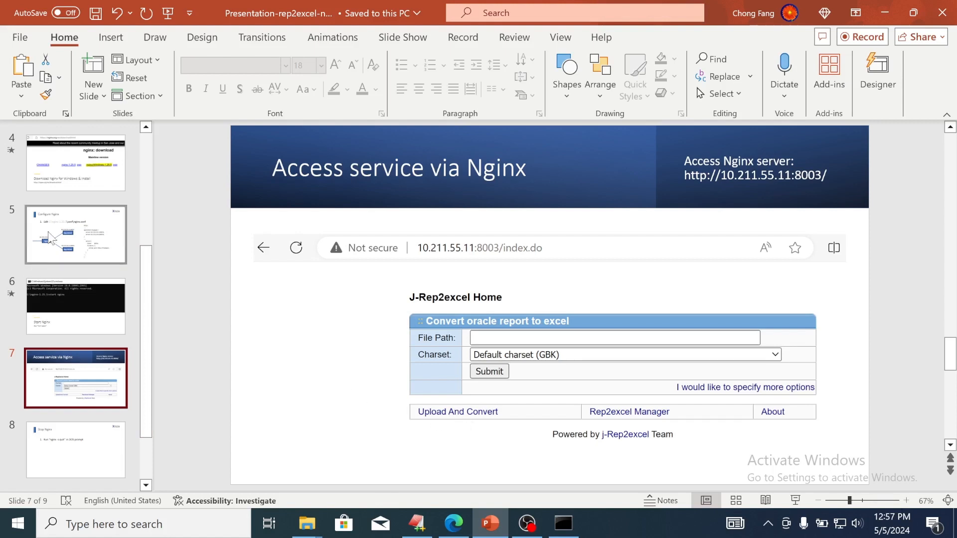
scroll(50, 219, "up", 2)
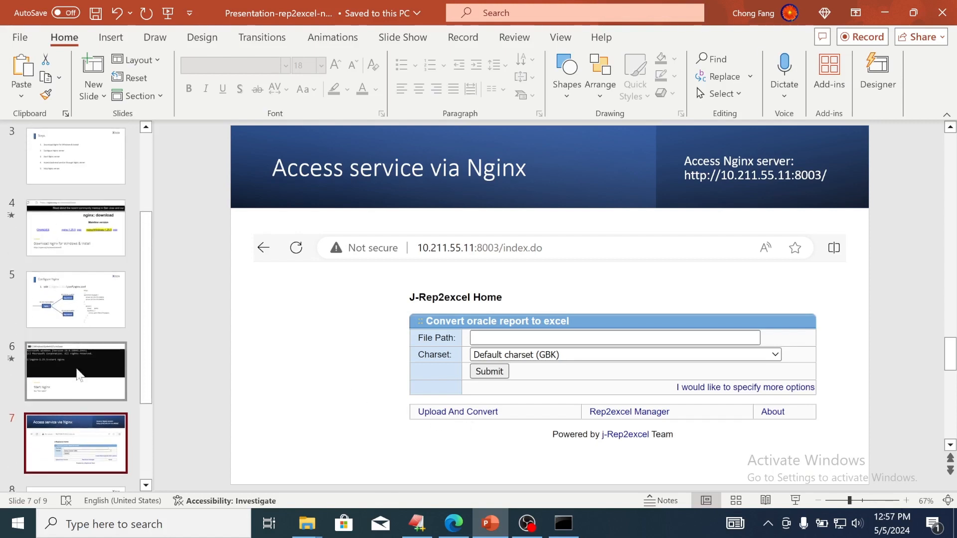
left_click(68, 324)
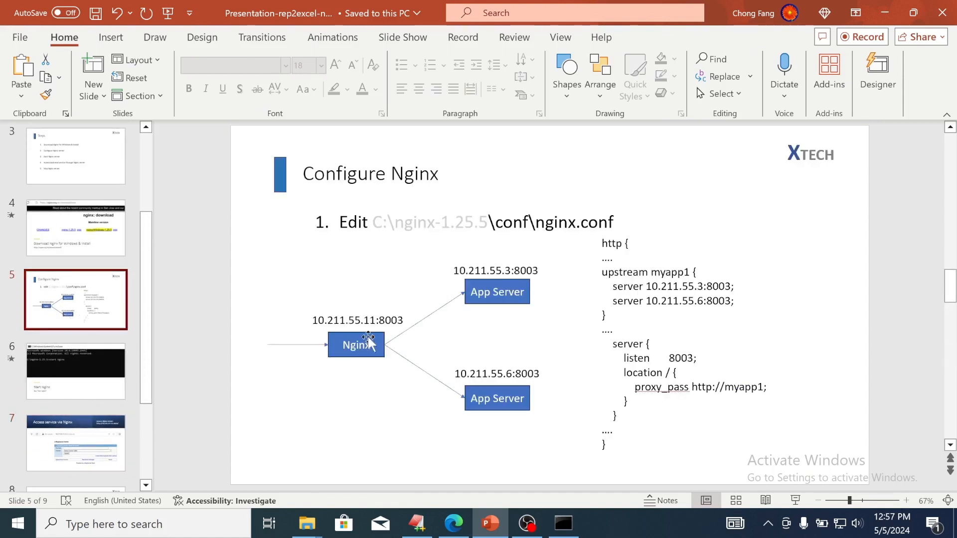
left_click_drag(404, 321, 313, 322)
key("ctrl+c")
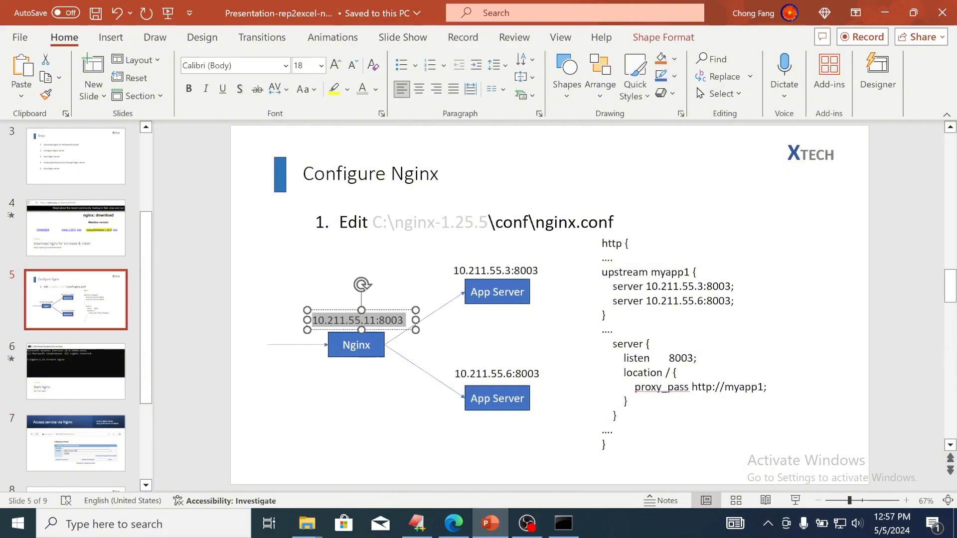
right_click(328, 323)
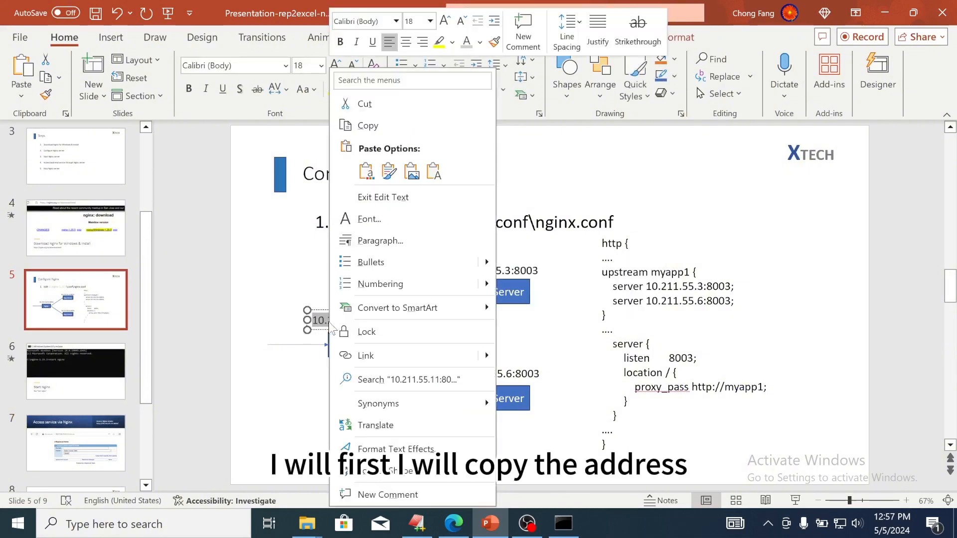
left_click(387, 126)
left_click(454, 524)
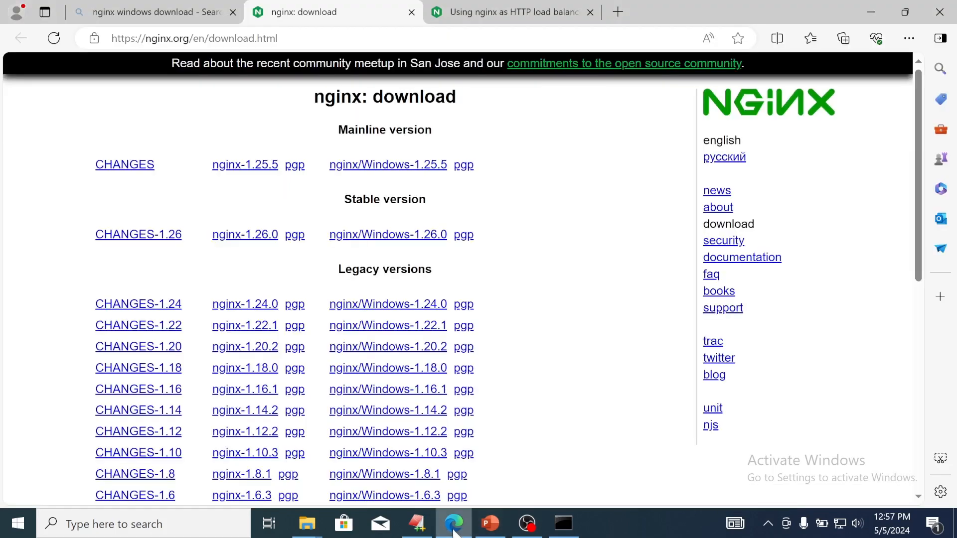
left_click(617, 13)
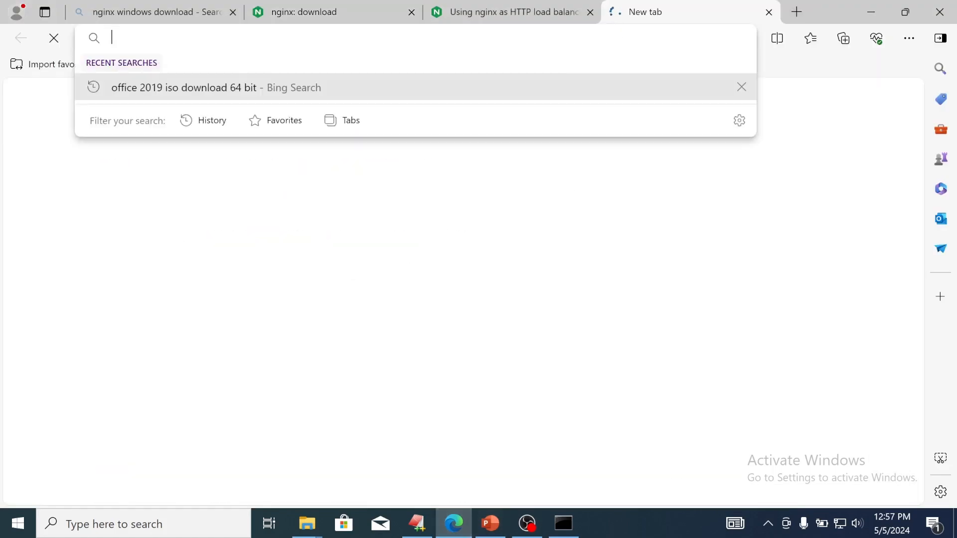
type("http")
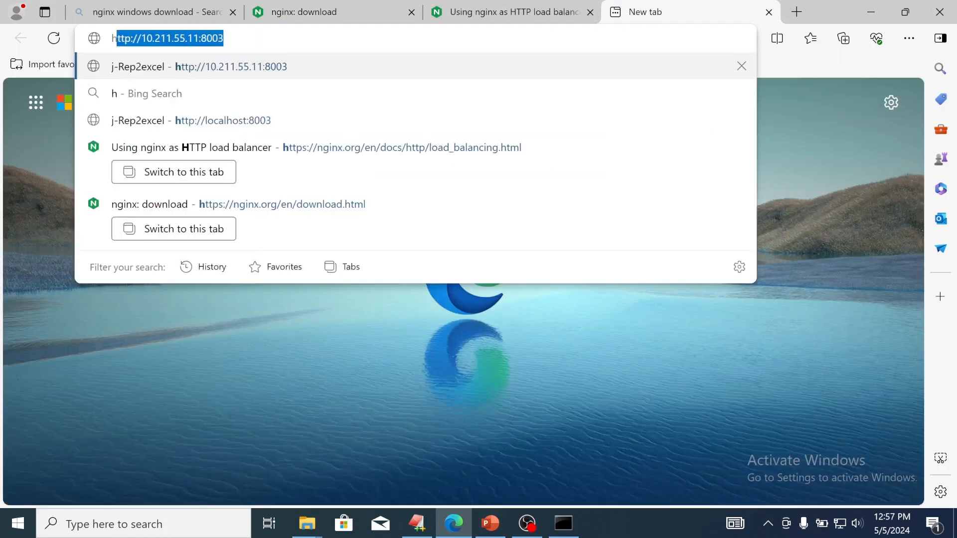
type("://")
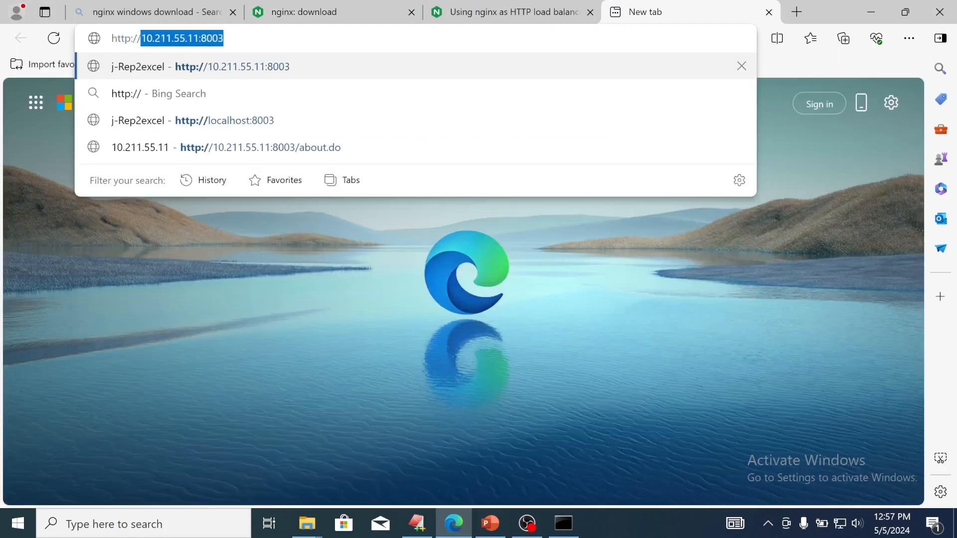
key("ctrl+v")
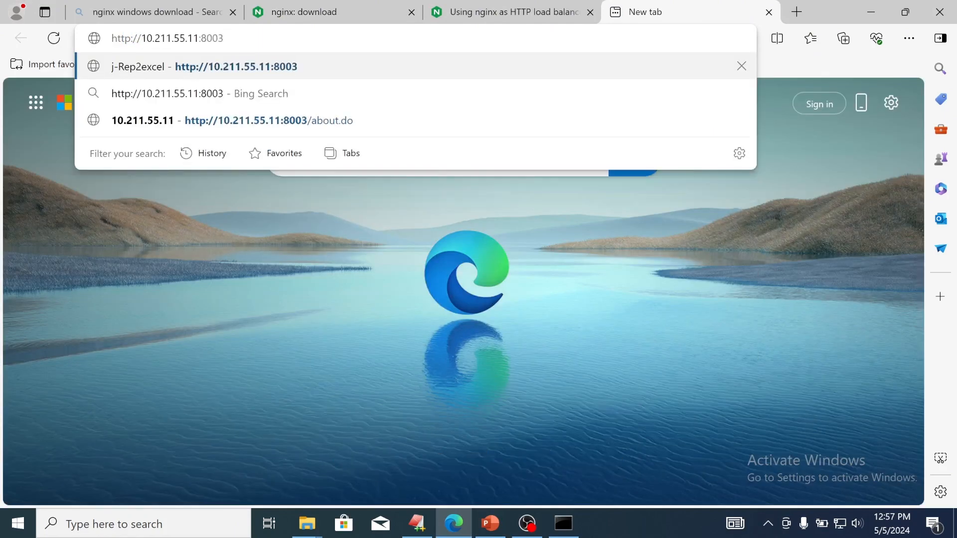
key("Return")
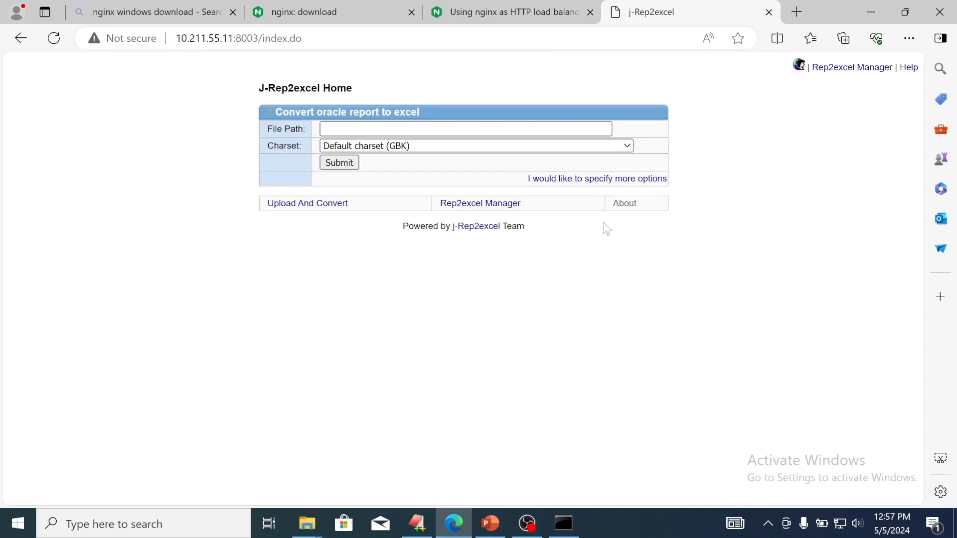
Open the j-Rep2excel About page and refresh it several times, comparing the version number after each reload.
left_click(623, 204)
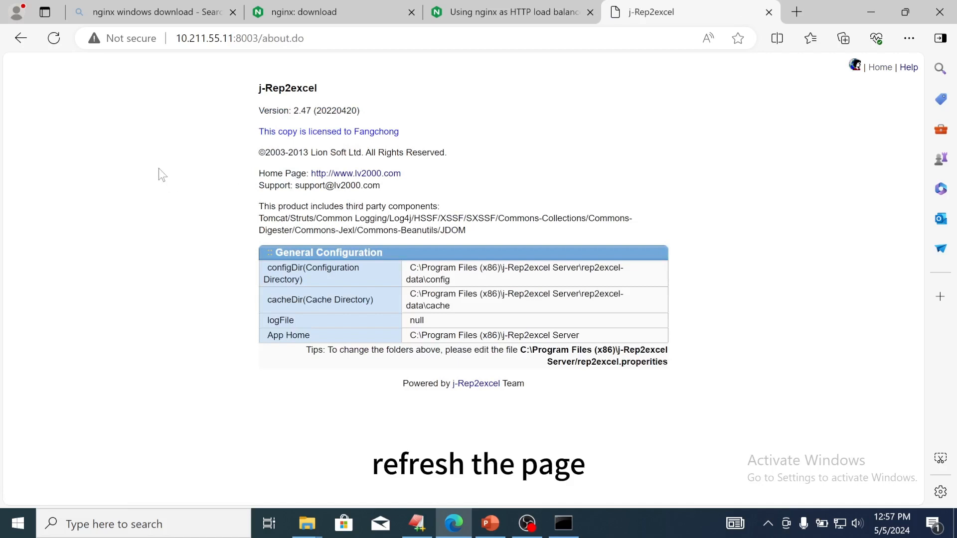
left_click(54, 39)
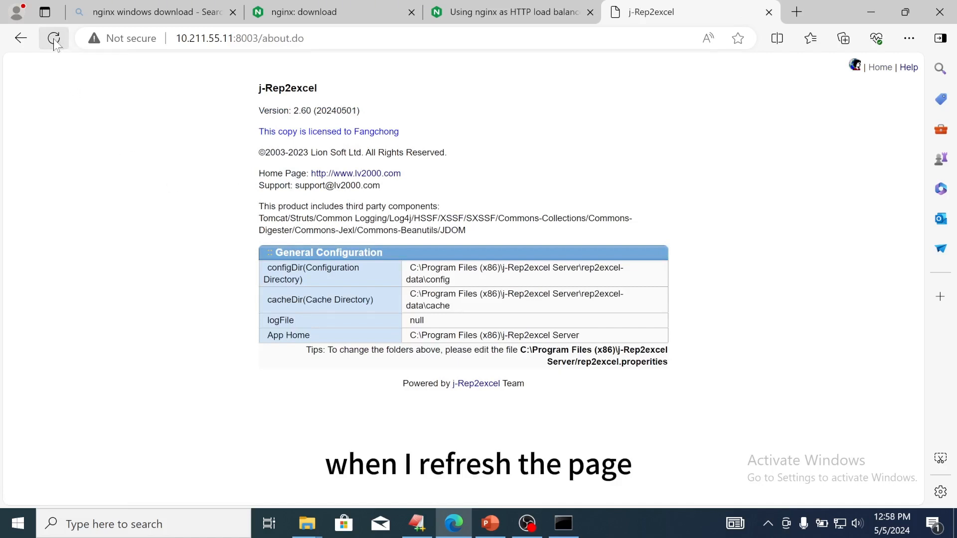
left_click(54, 39)
left_click(54, 39)
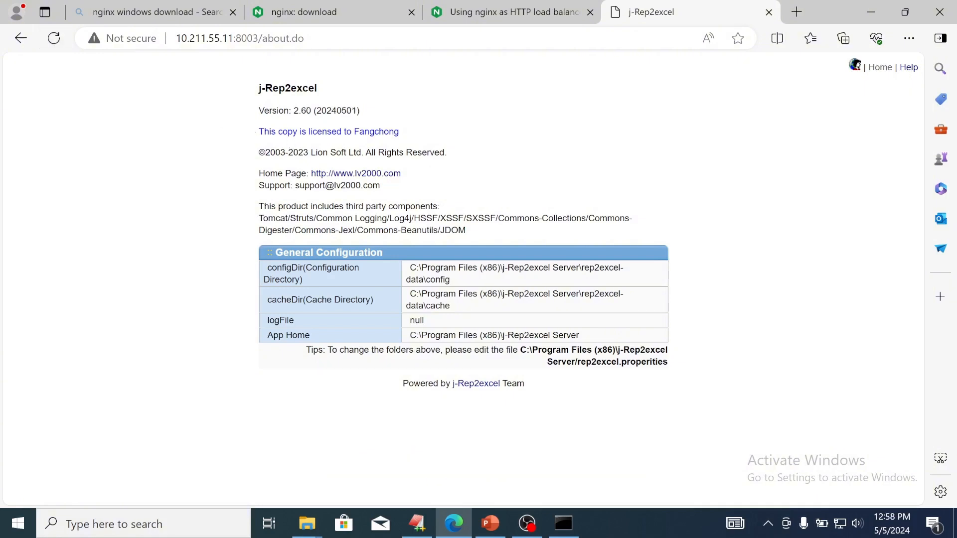
left_click_drag(301, 110, 352, 110)
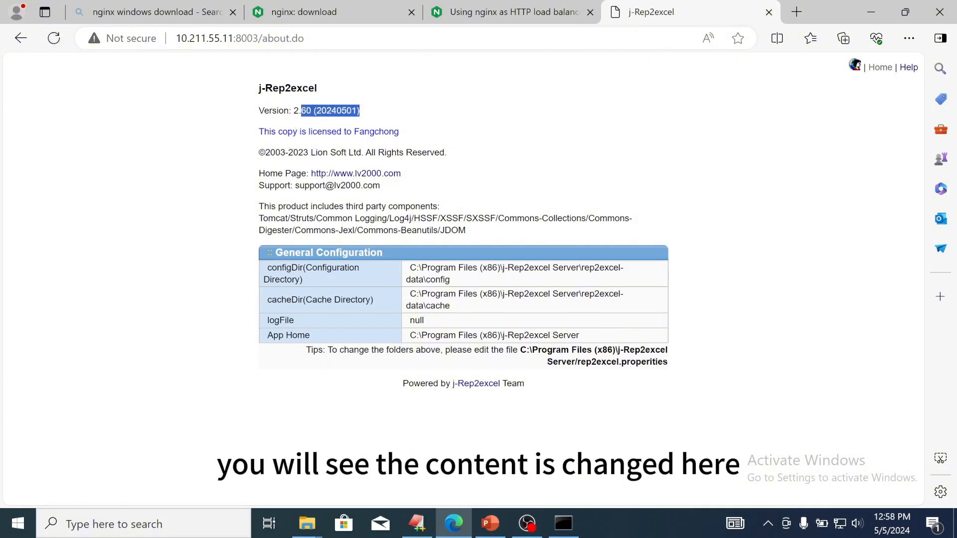
left_click(54, 40)
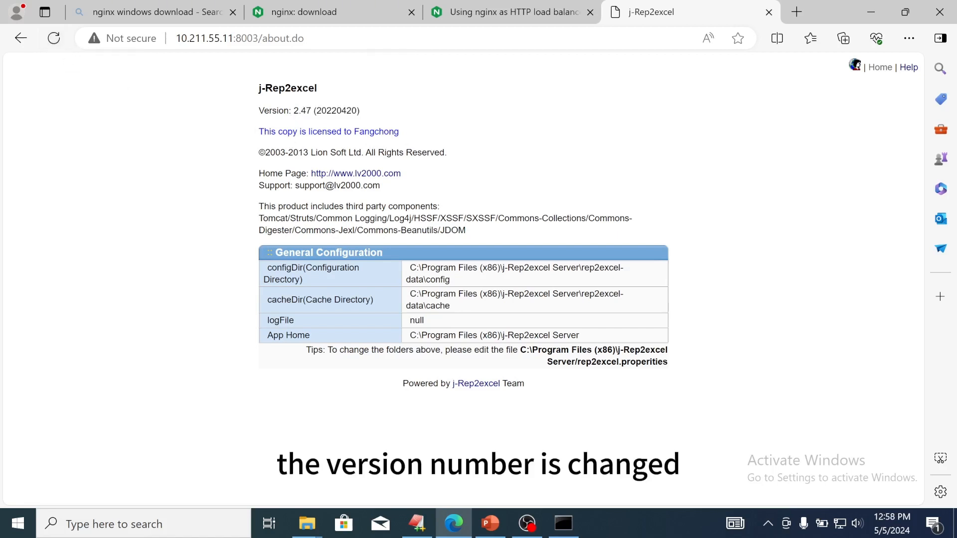
left_click_drag(294, 111, 387, 116)
left_click(217, 172)
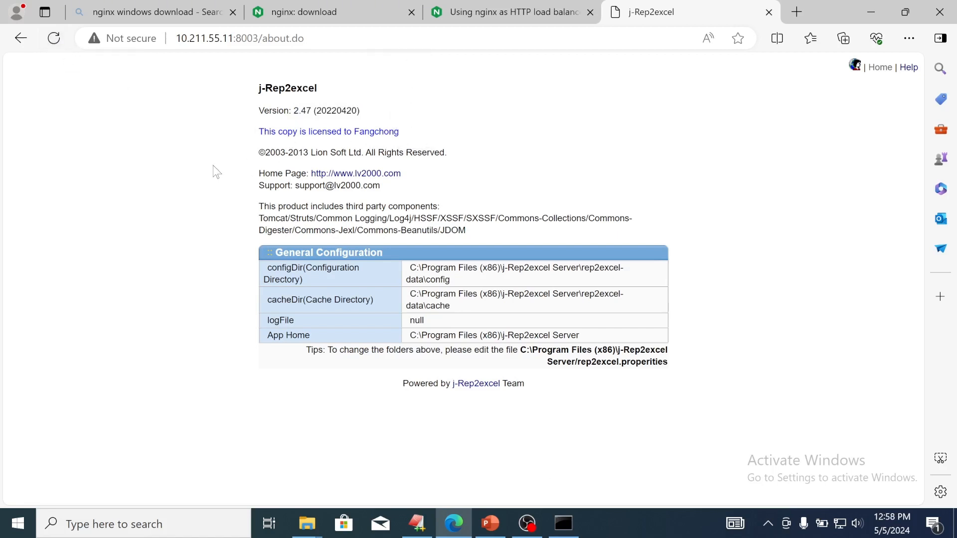
Review the two app servers in PowerPoint's Configure Nginx diagram, then return to Edge, reload the About page and recheck the version.
left_click(479, 527)
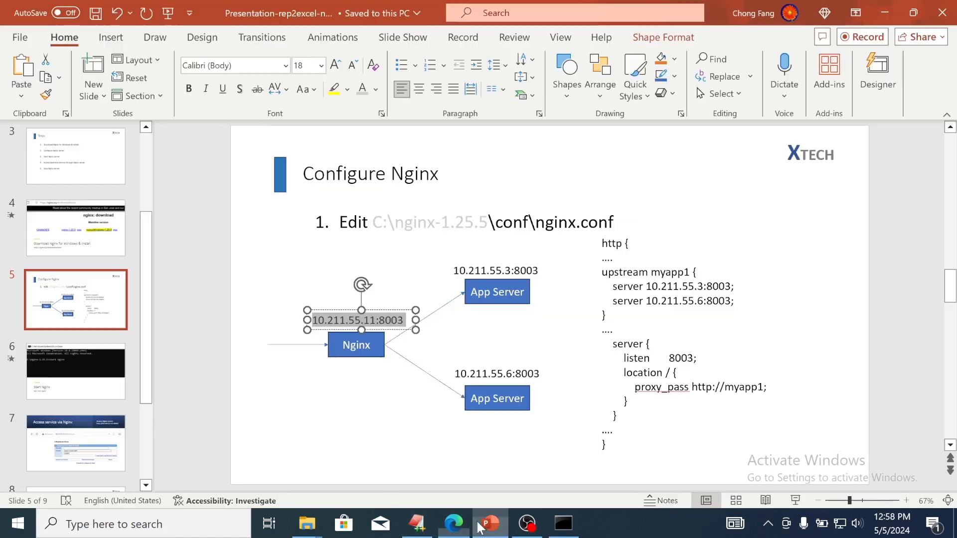
left_click(393, 419)
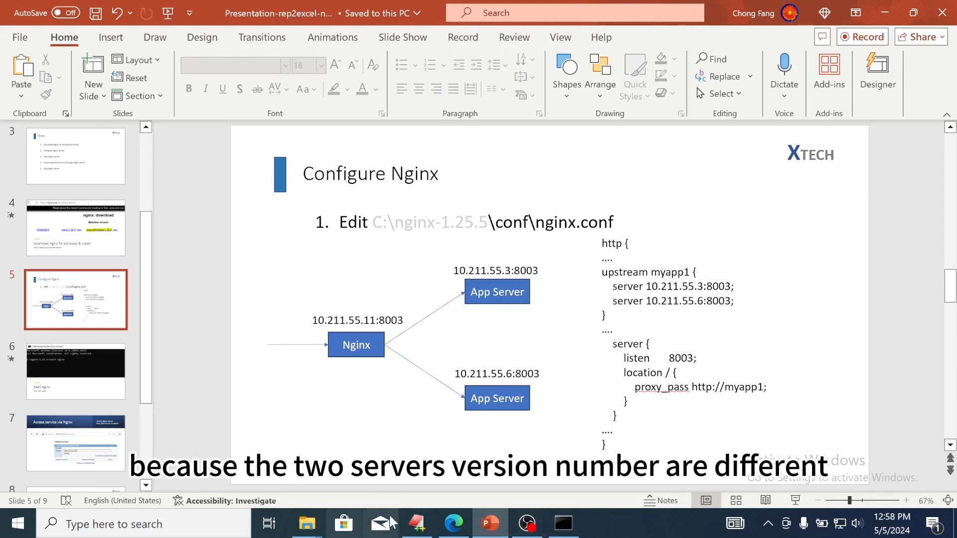
left_click(453, 523)
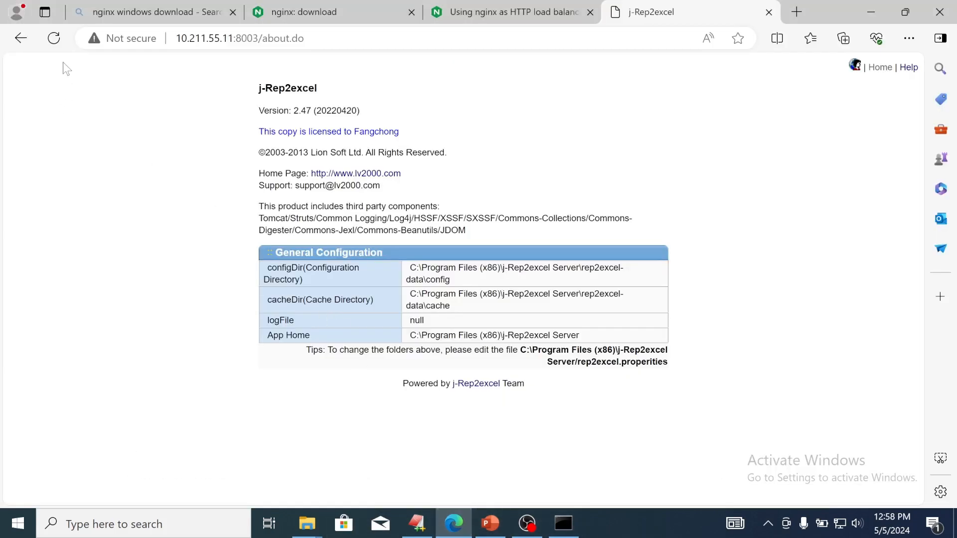
left_click(55, 39)
left_click(55, 39)
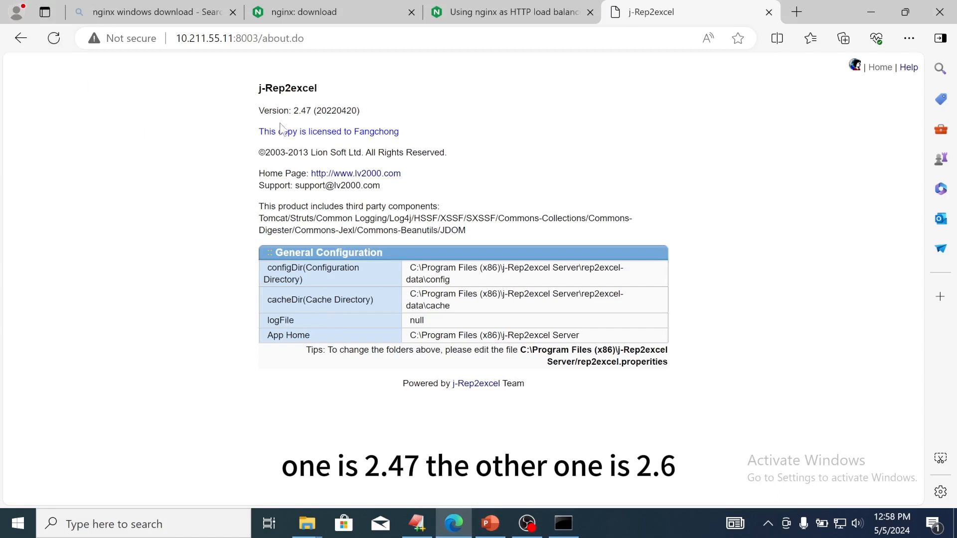
left_click_drag(284, 110, 357, 110)
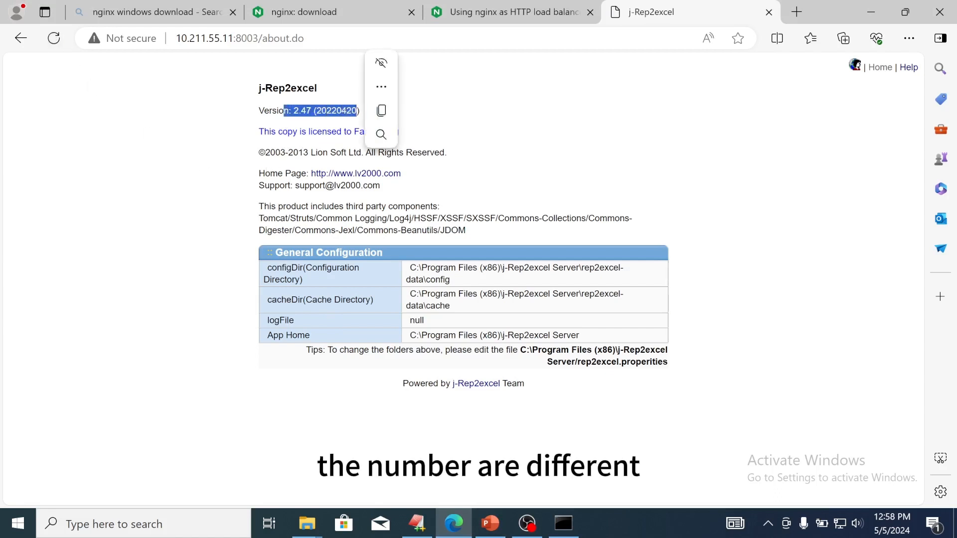
left_click(483, 109)
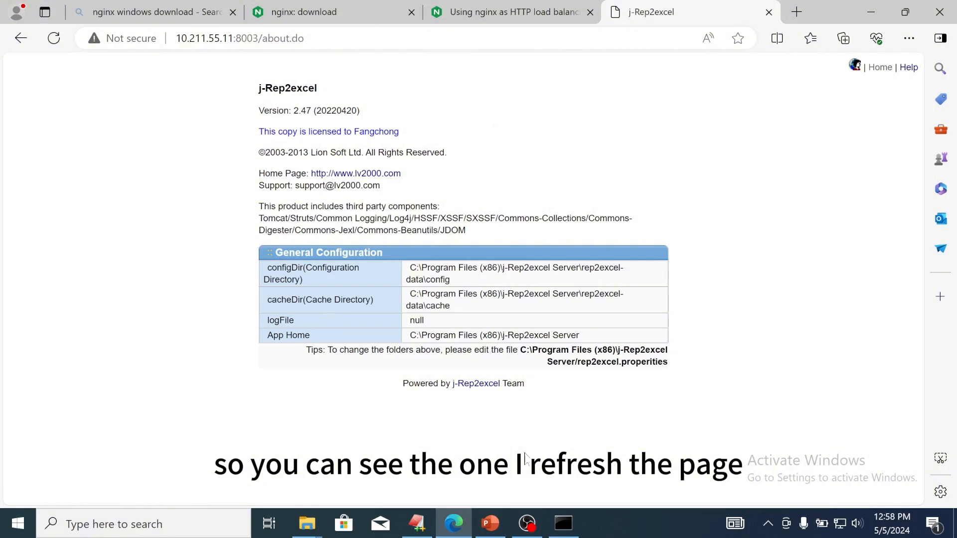
Switch to PowerPoint and read the Session Persistence slide about using the ip_hash directive for stateful applications.
left_click(490, 524)
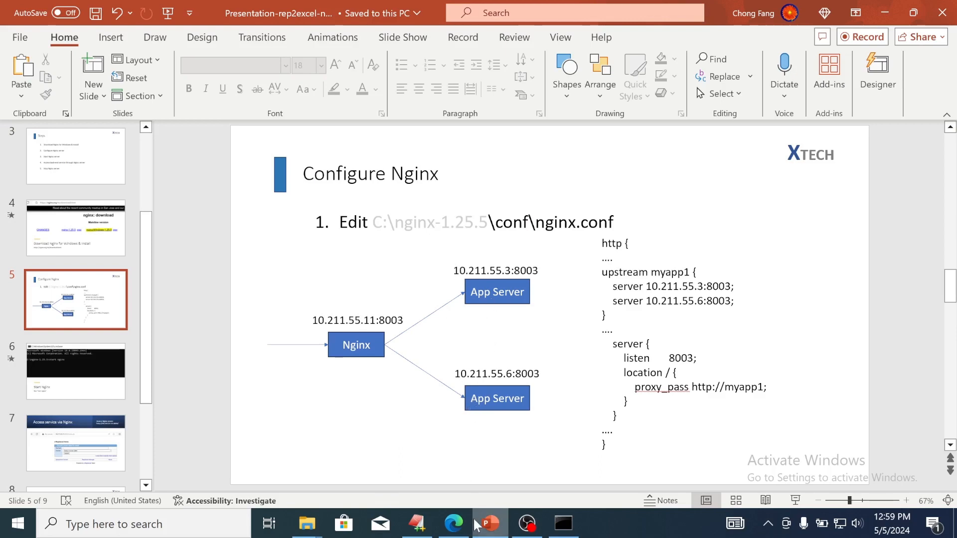
left_click(487, 524)
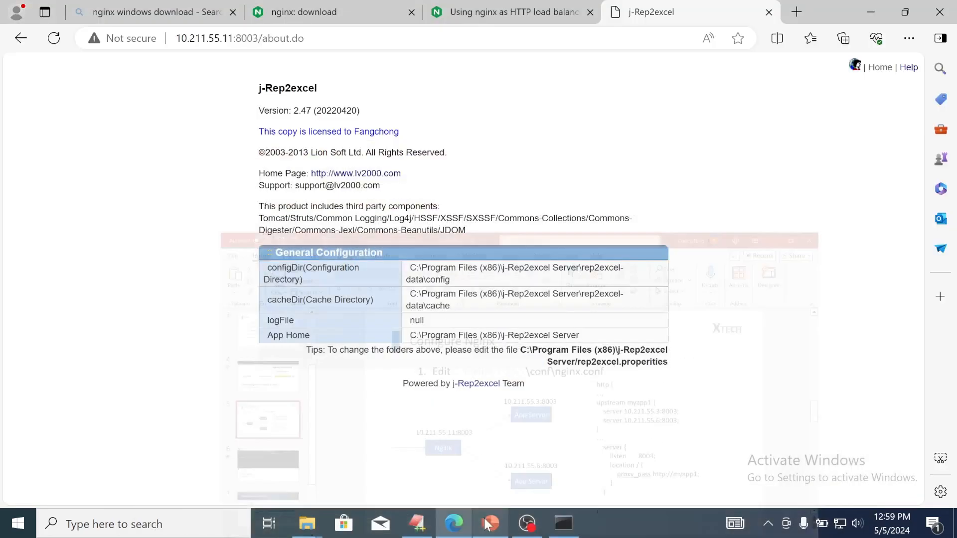
left_click(487, 523)
scroll(109, 413, "down", 3)
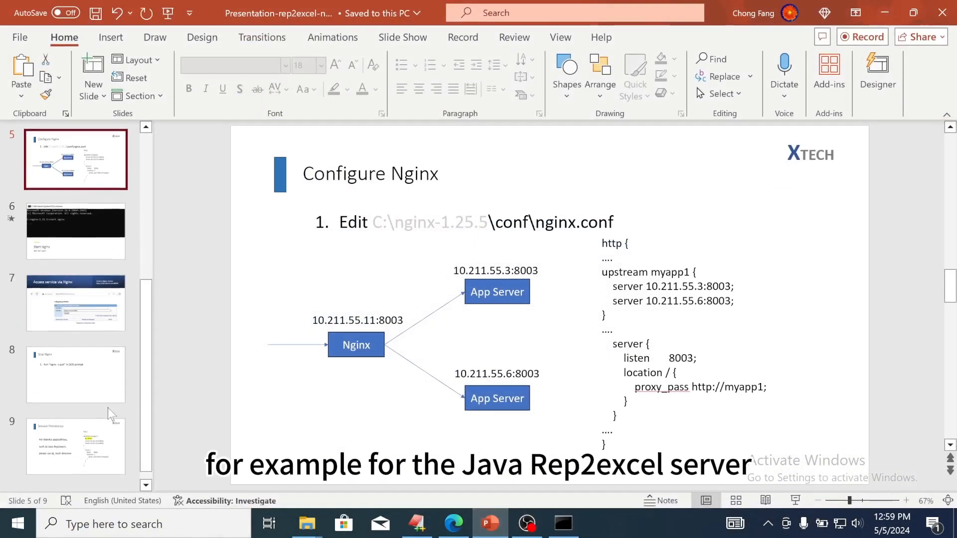
left_click(91, 439)
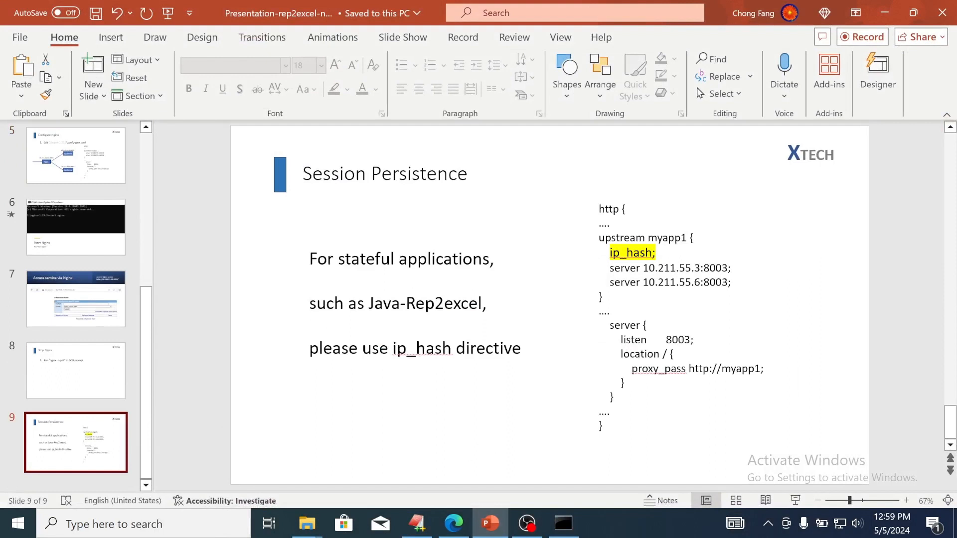
left_click_drag(394, 259, 339, 259)
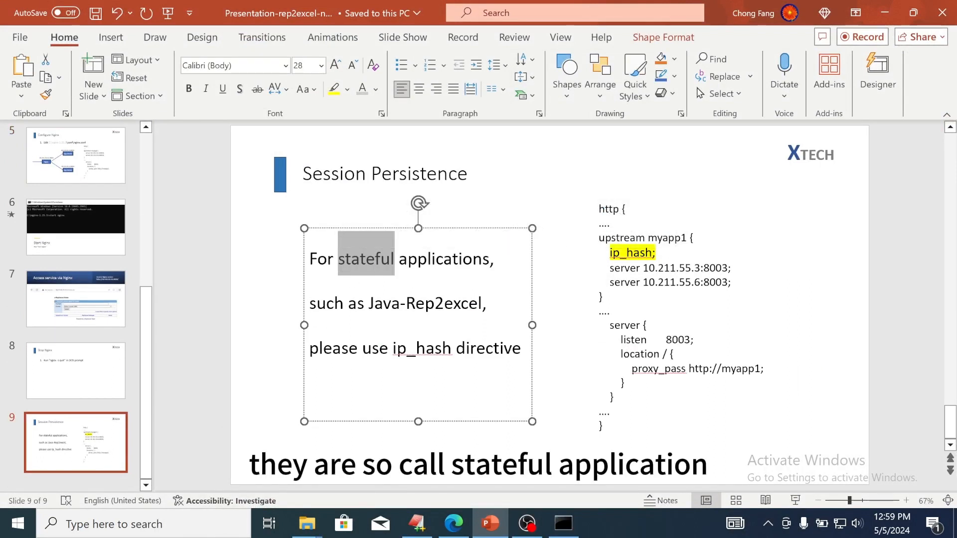
left_click(334, 381)
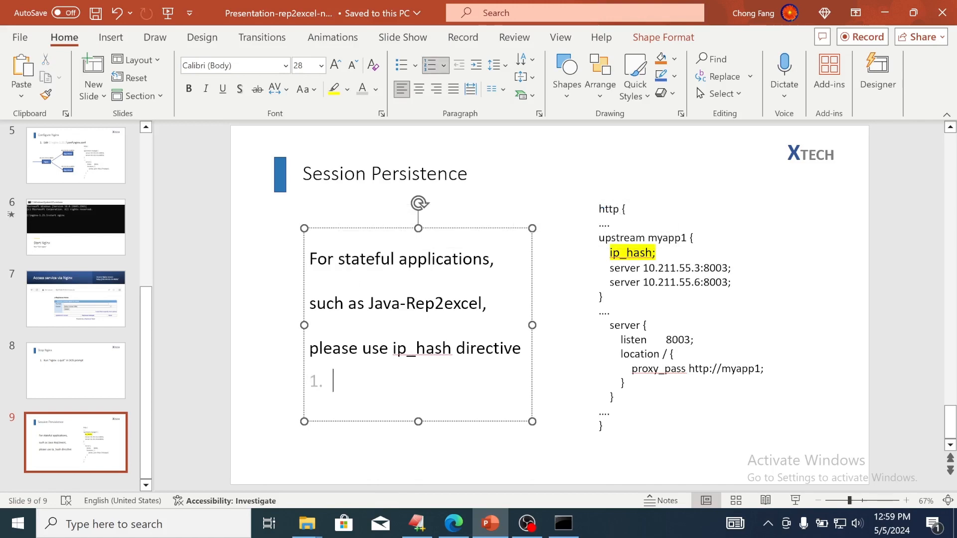
Switch to Edge, view the Session persistence section of the nginx HTTP load balancer documentation, and select the page's address.
left_click(453, 522)
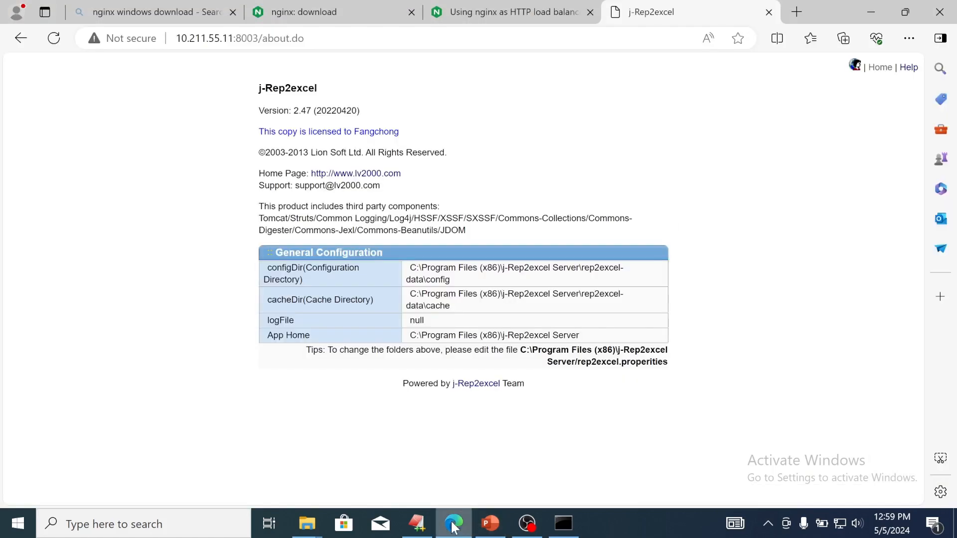
left_click(519, 21)
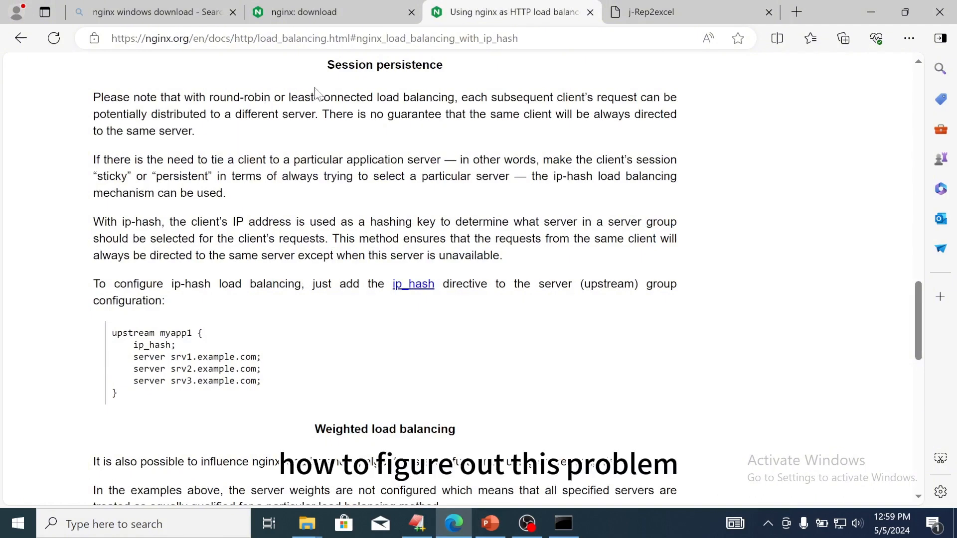
left_click(227, 39)
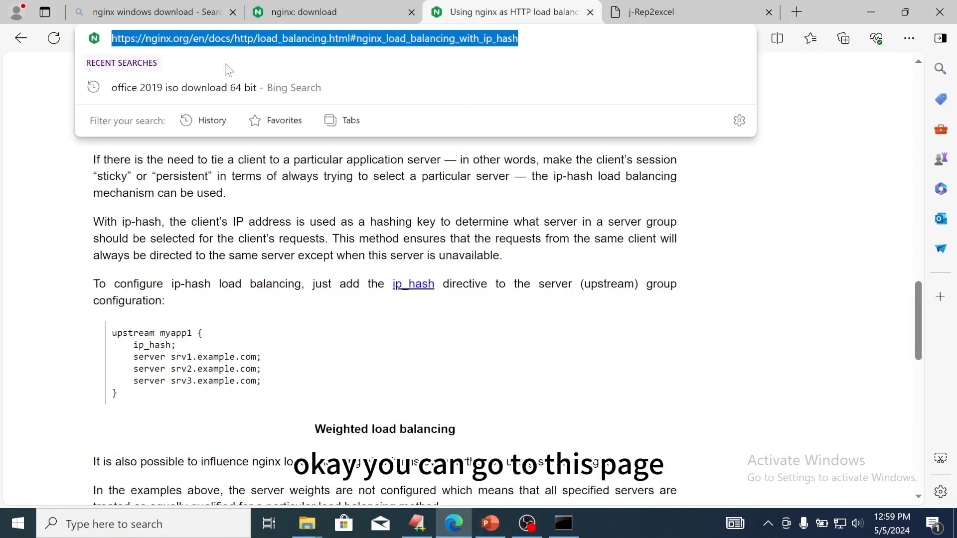
Read the Session persistence section on round-robin balancing and the need to tie a client to a particular server.
left_click(35, 216)
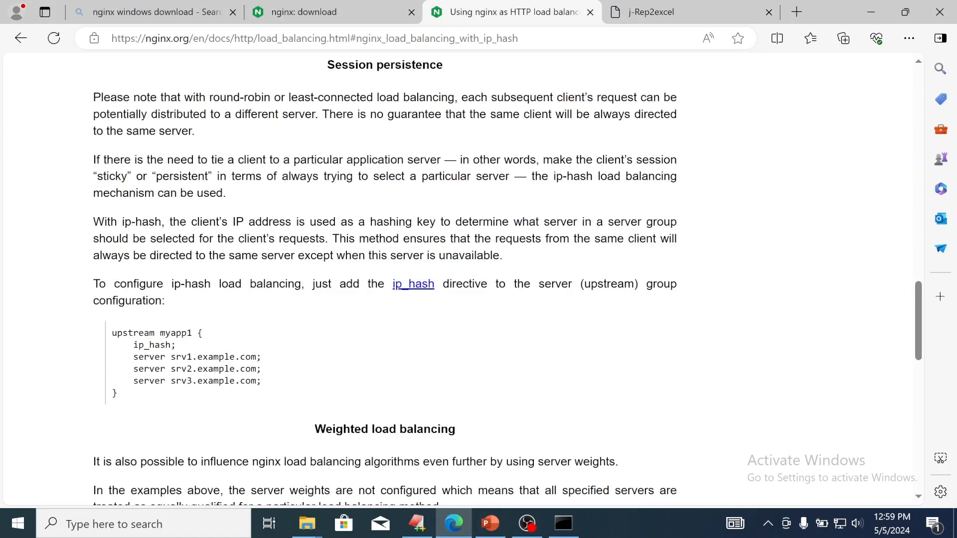
left_click_drag(206, 98, 455, 101)
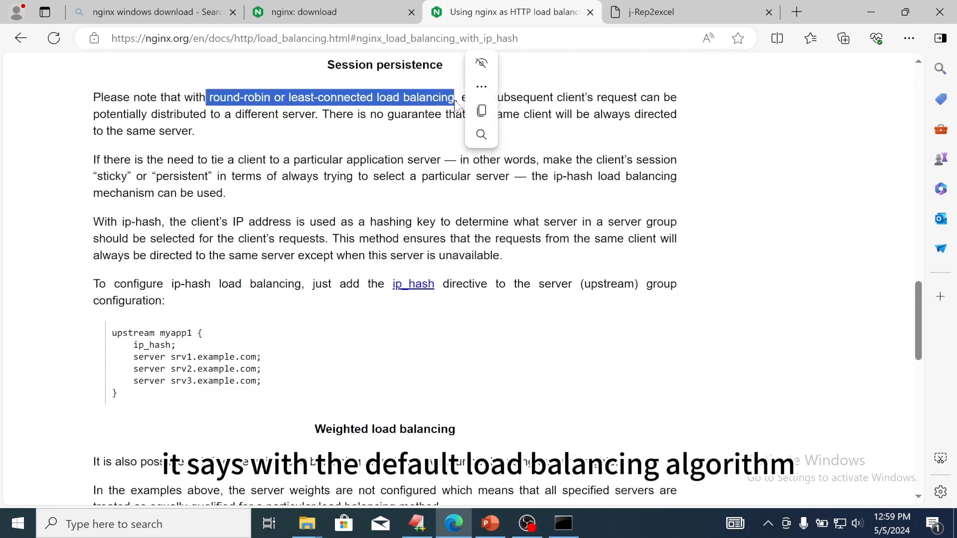
left_click(406, 138)
left_click_drag(461, 97, 402, 130)
left_click(287, 129)
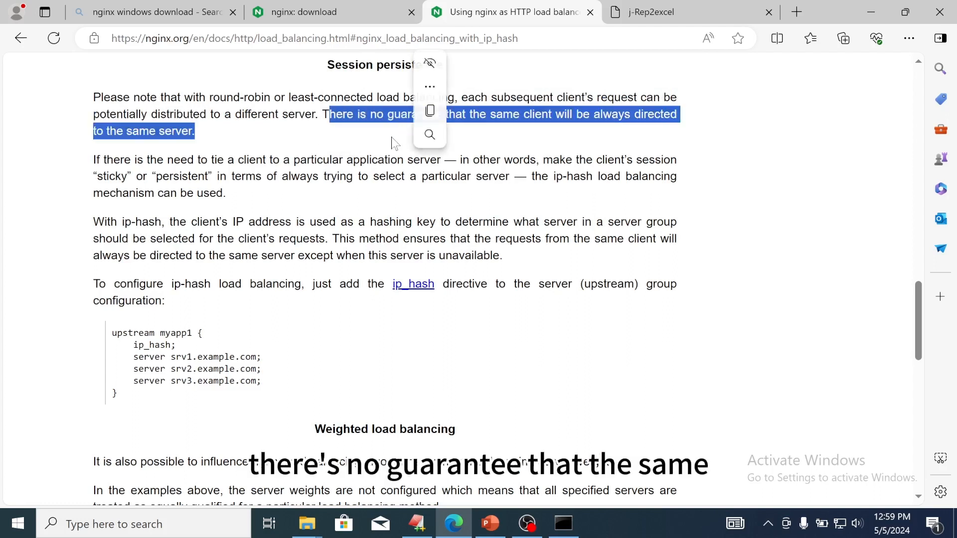
left_click(358, 144)
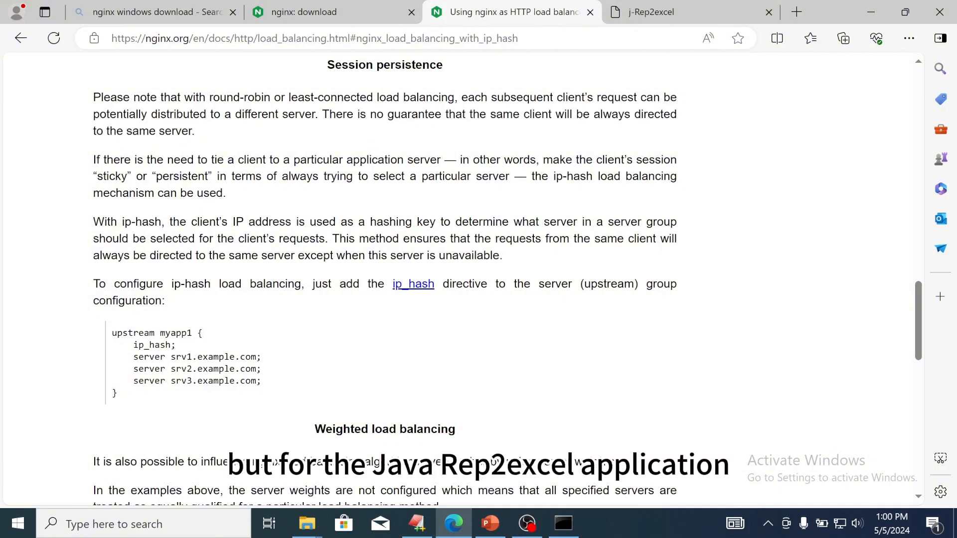
left_click_drag(634, 159, 514, 188)
left_click(502, 202)
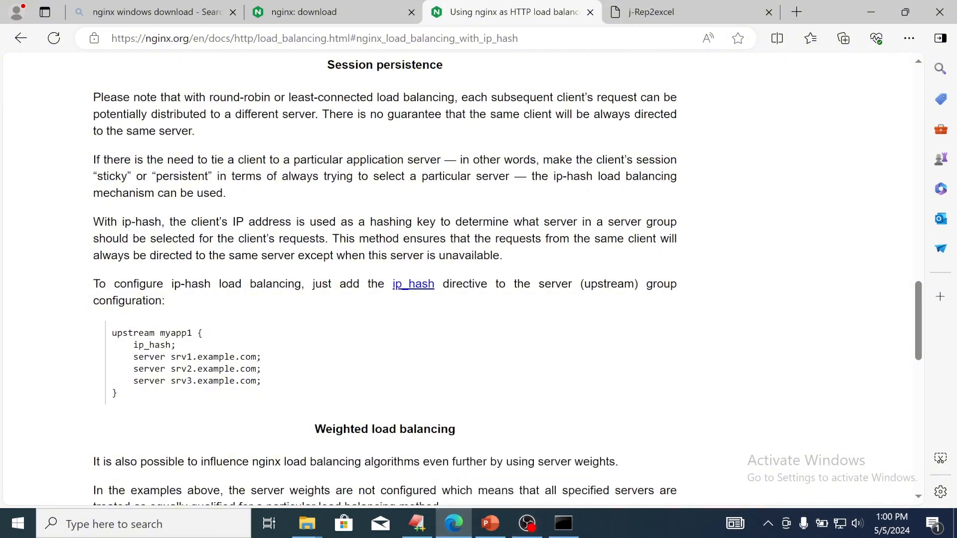
Examine the ip_hash line in the sample upstream block and the sentence about adding the directive to the server group.
left_click_drag(128, 345, 178, 352)
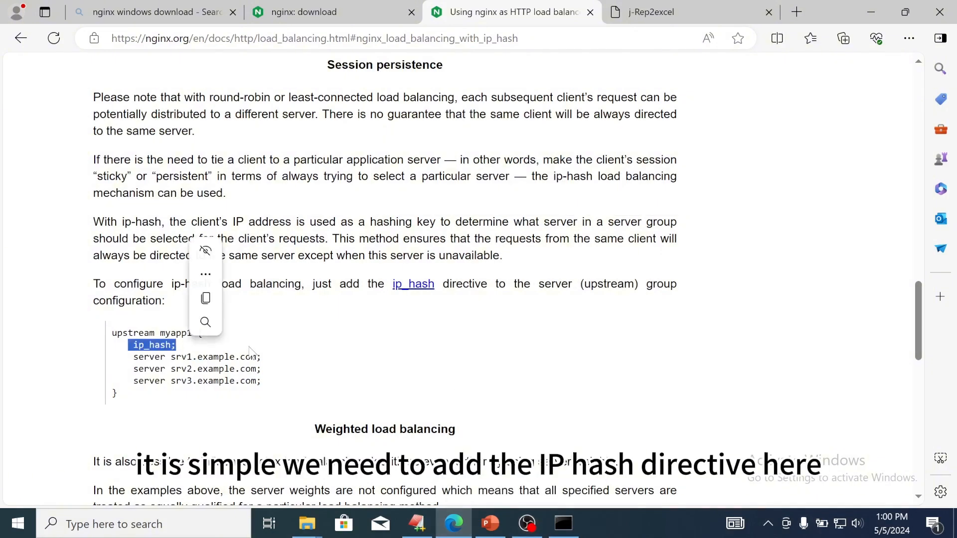
key("ctrl+c")
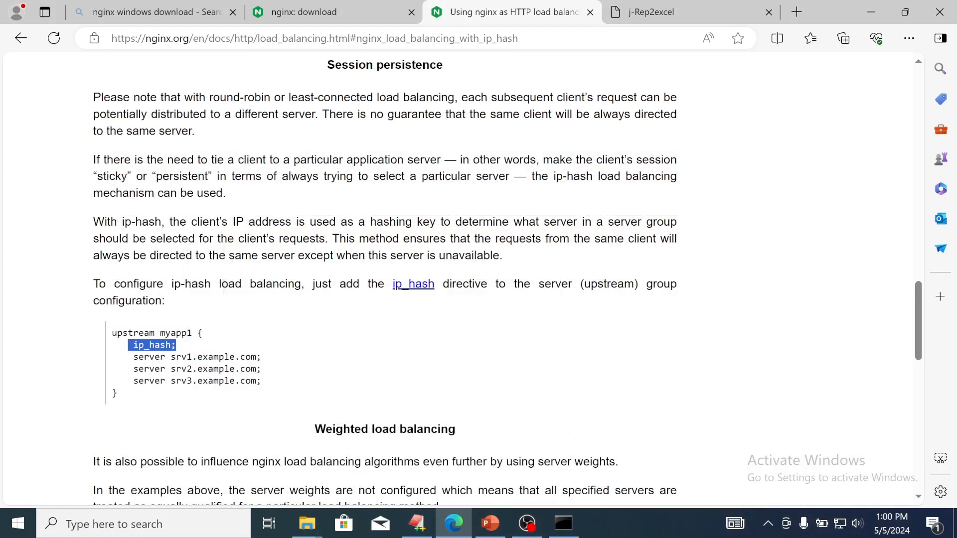
left_click(224, 346)
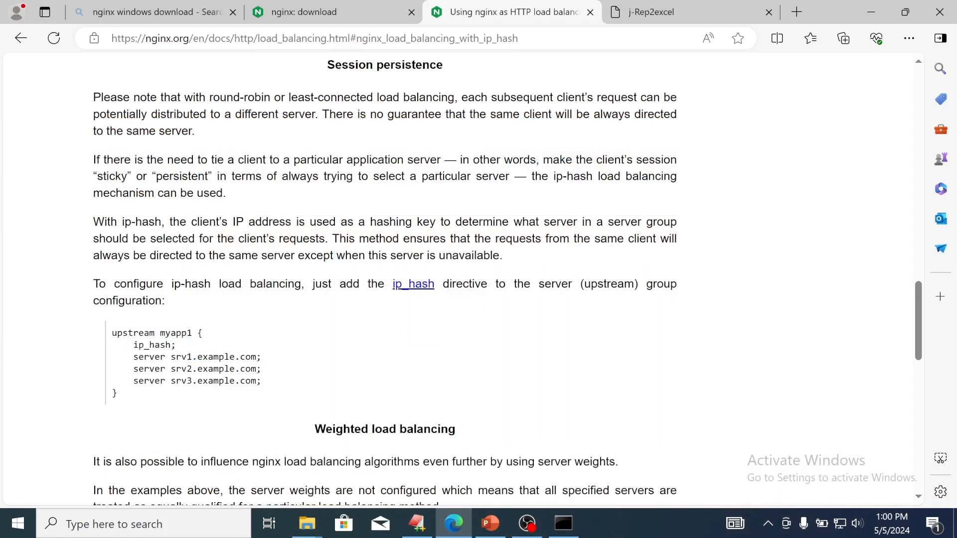
mouse_move(148, 345)
left_mouse_down()
mouse_move(177, 352)
mouse_move(133, 345)
left_mouse_up()
left_click(180, 351)
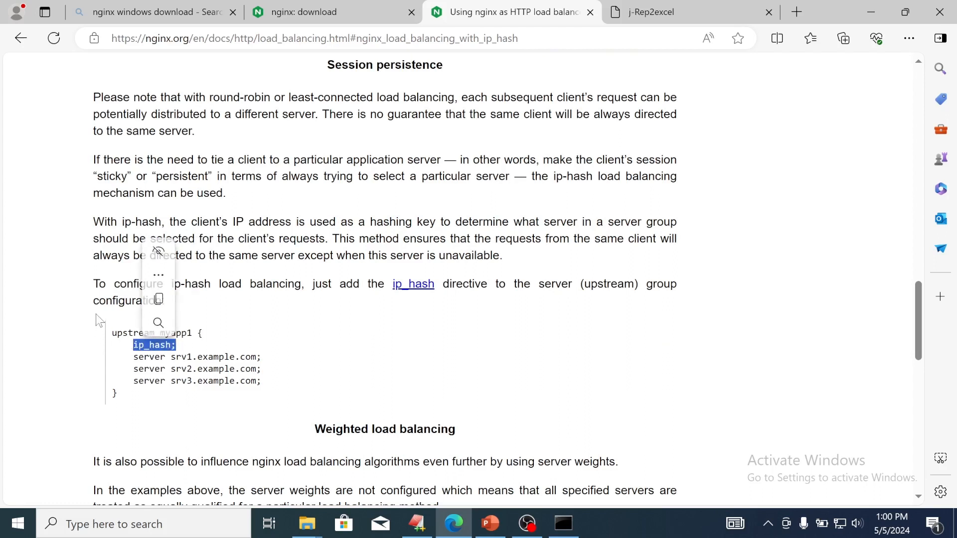
left_click(112, 325)
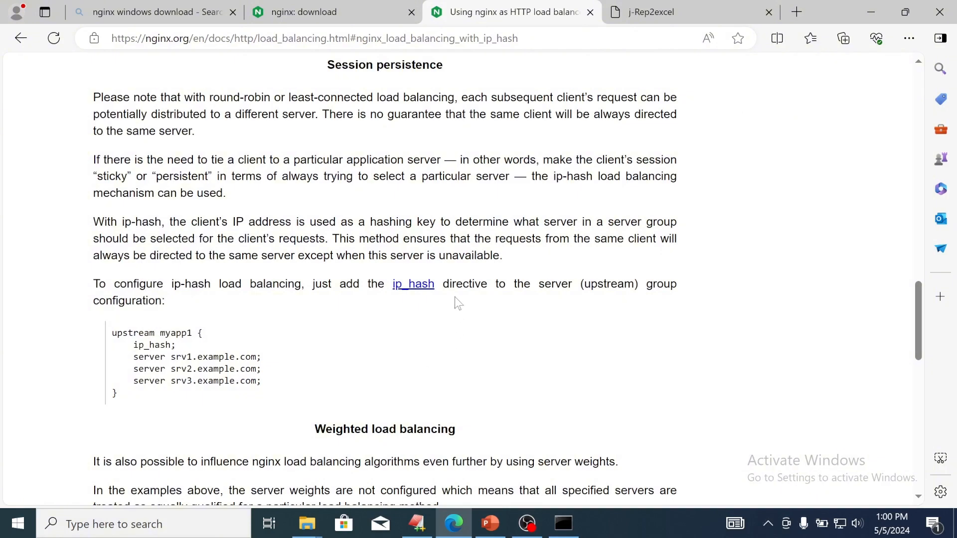
left_click_drag(456, 284, 481, 284)
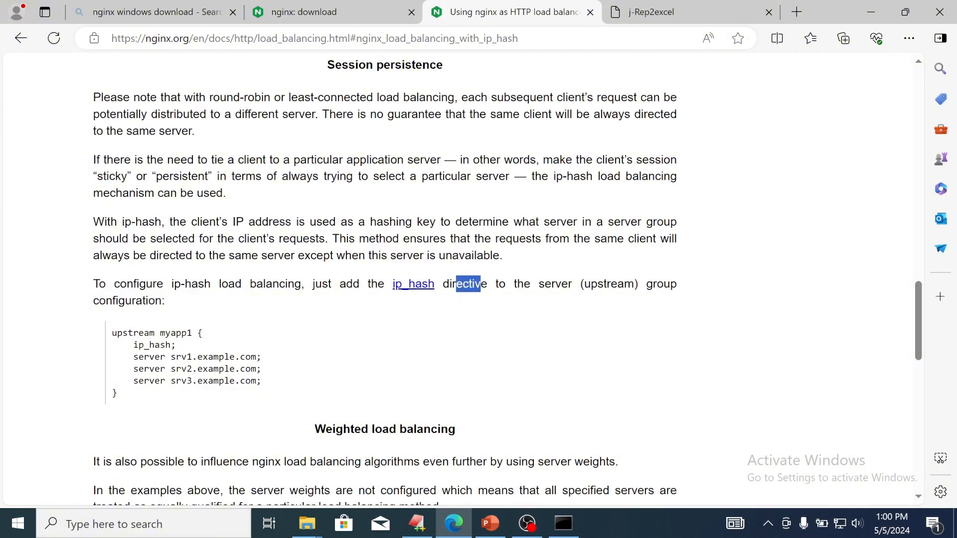
left_click(474, 356)
Copy the "ip_hash;" line from the sample upstream myapp1 configuration.
left_click_drag(133, 345, 179, 350)
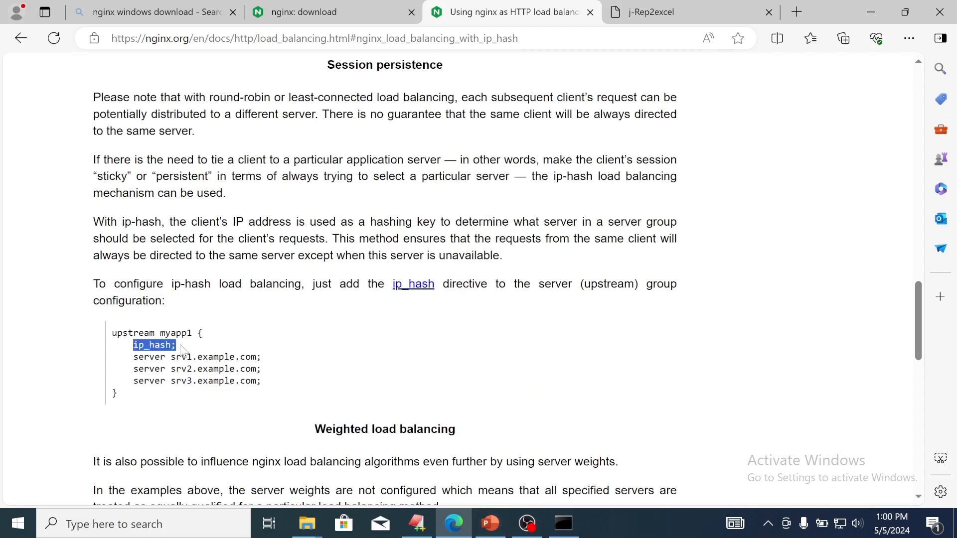
right_click(167, 345)
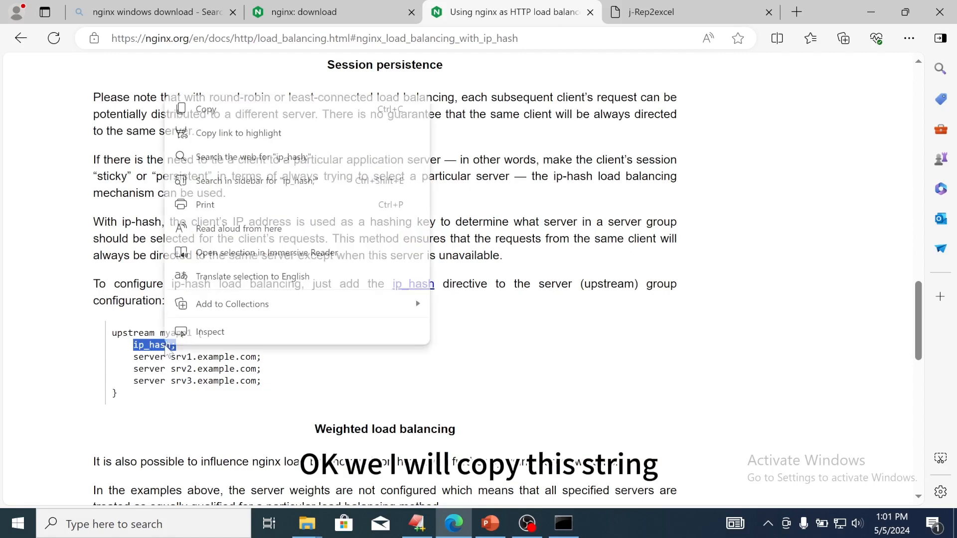
left_click(260, 111)
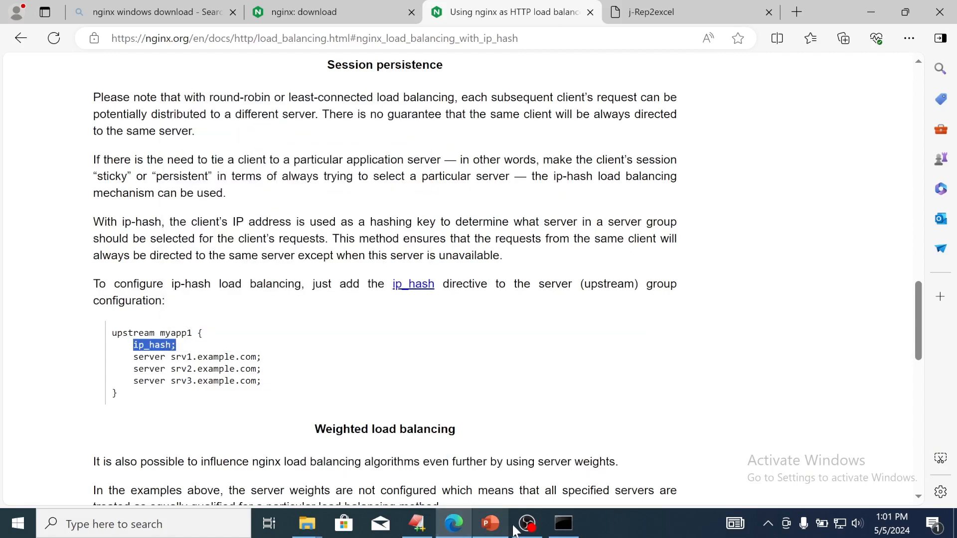
Switch to EditPlus, paste "ip_hash;" as the first line inside the upstream myapp1 block of nginx.conf, indent it and save the file.
left_click(422, 527)
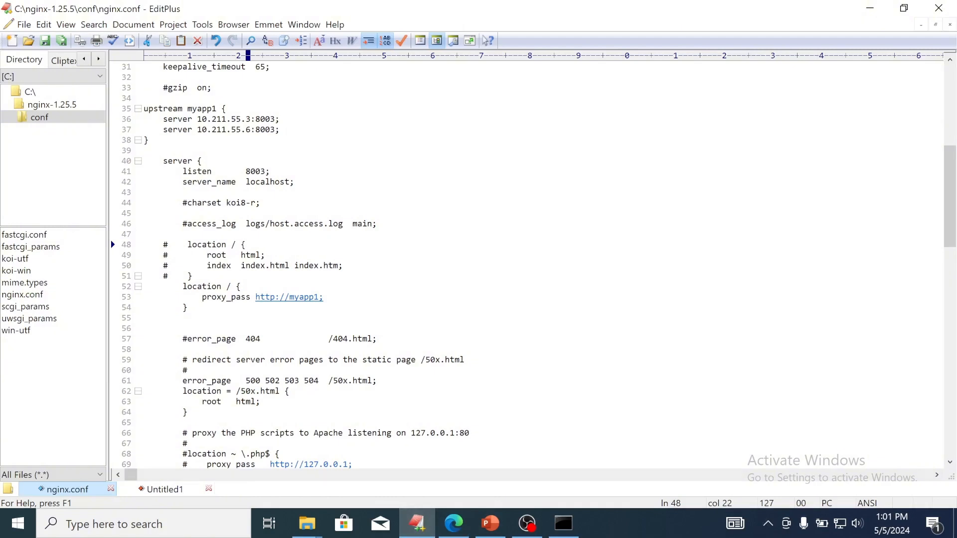
left_click(228, 108)
key("Return")
key("ctrl+v")
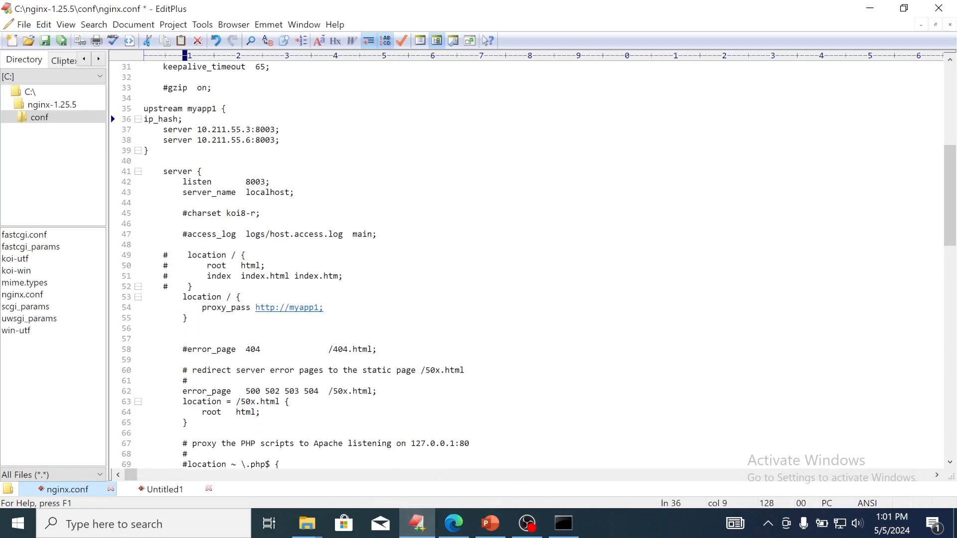
left_click(149, 119)
key("Home")
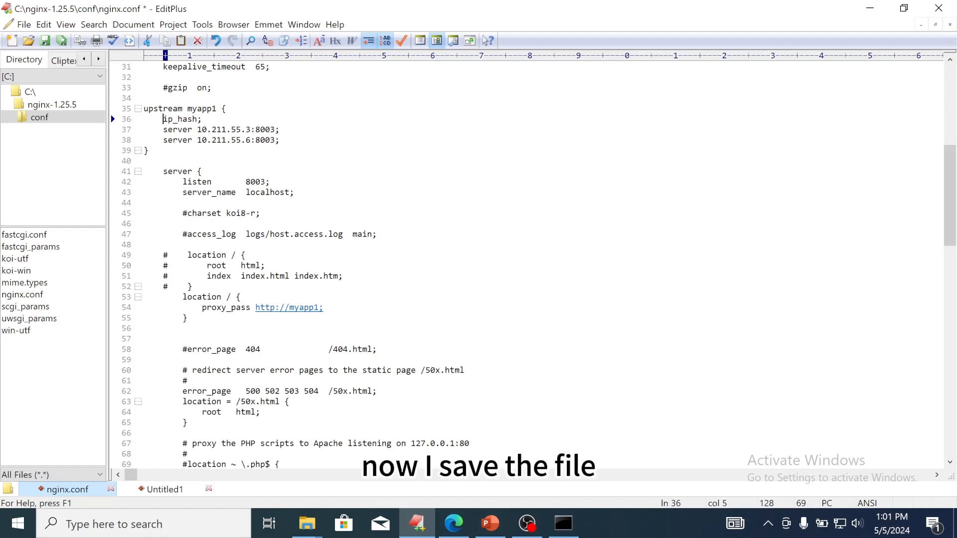
left_click(45, 40)
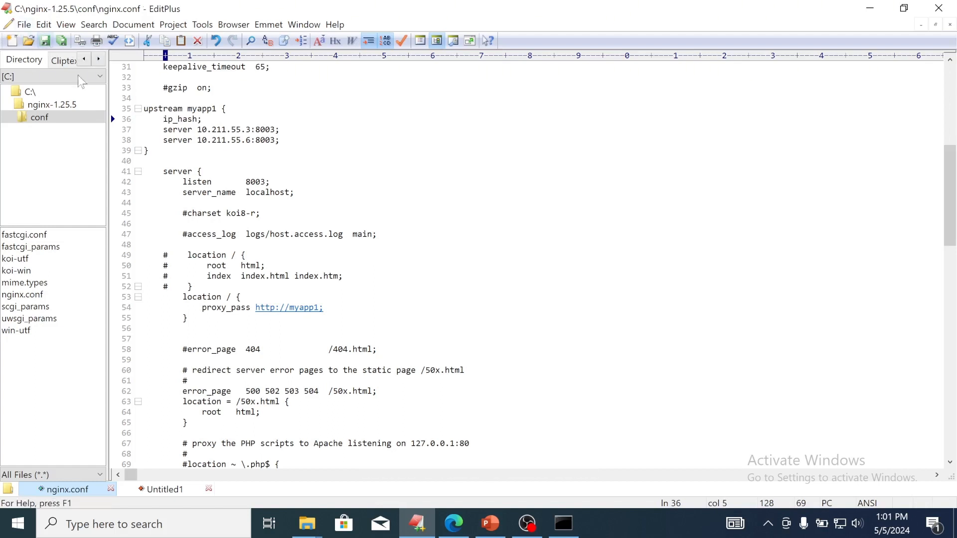
left_click(188, 423)
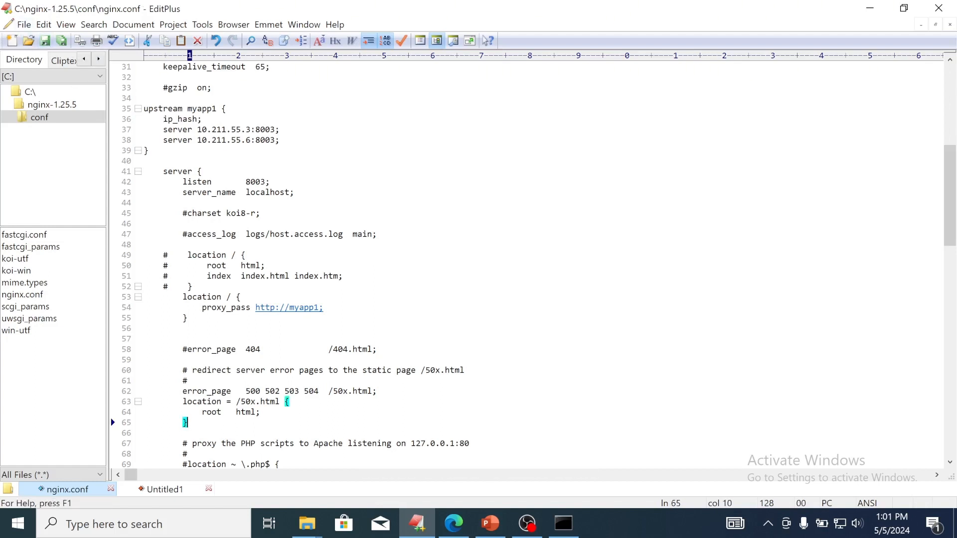
mouse_move(564, 524)
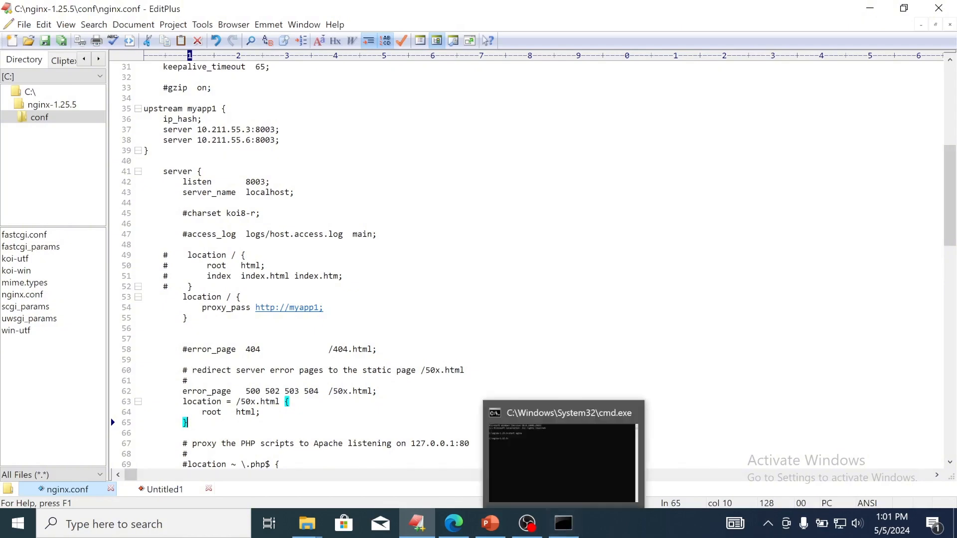
left_click(469, 412)
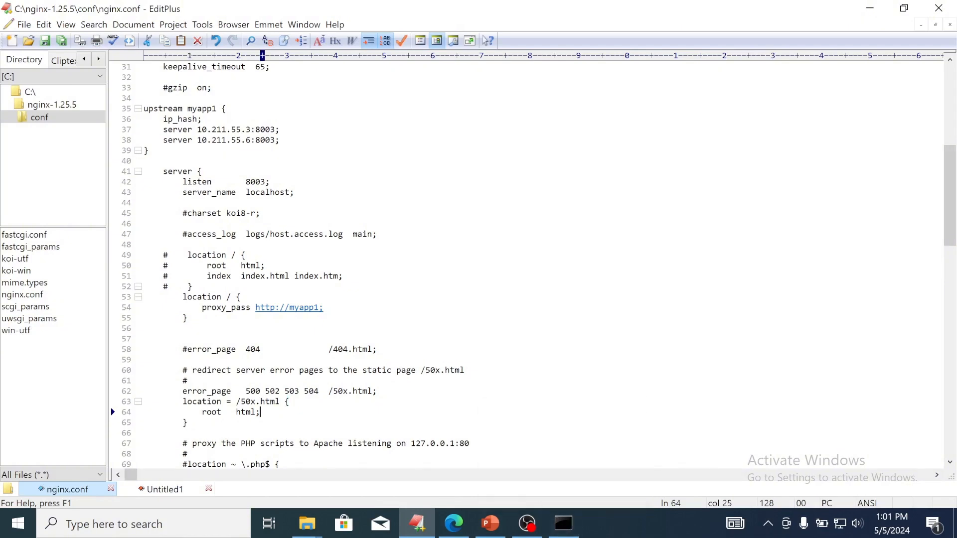
Switch to PowerPoint and copy the command "nginx -s quit" from the Stop Nginx slide.
left_click(491, 524)
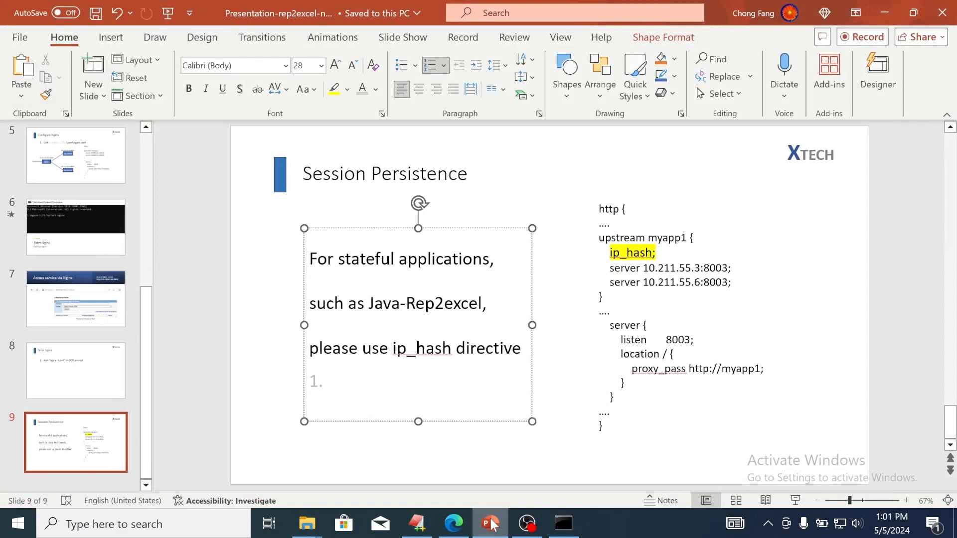
left_click(75, 372)
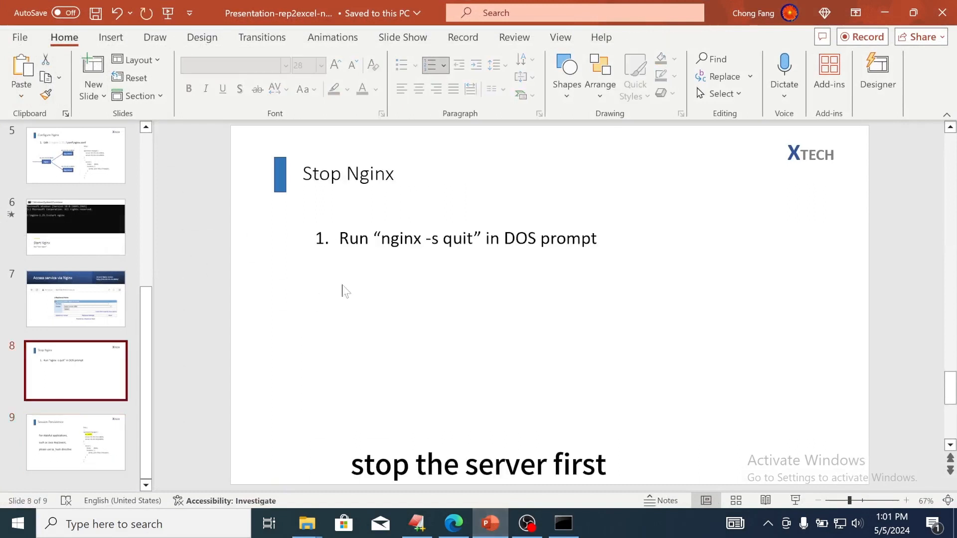
left_click_drag(381, 238, 471, 238)
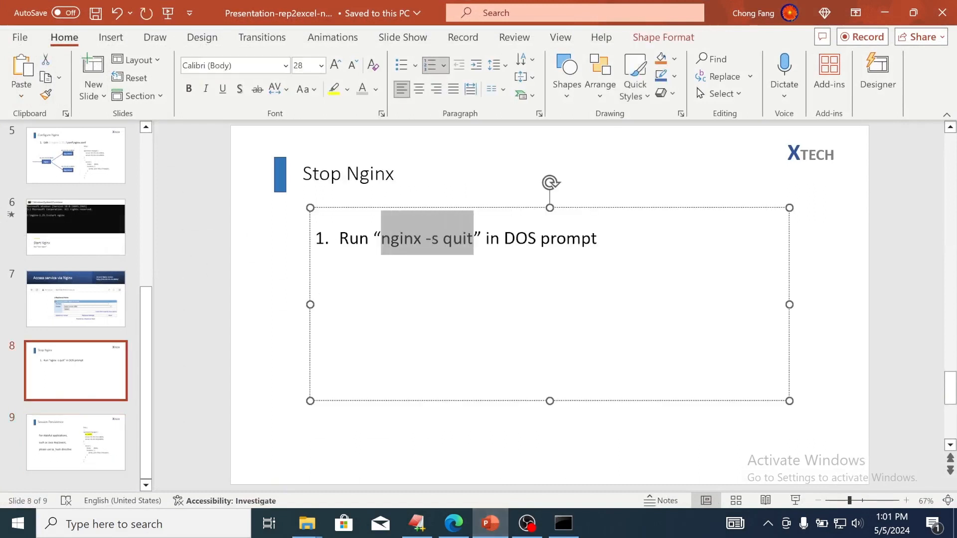
right_click(456, 245)
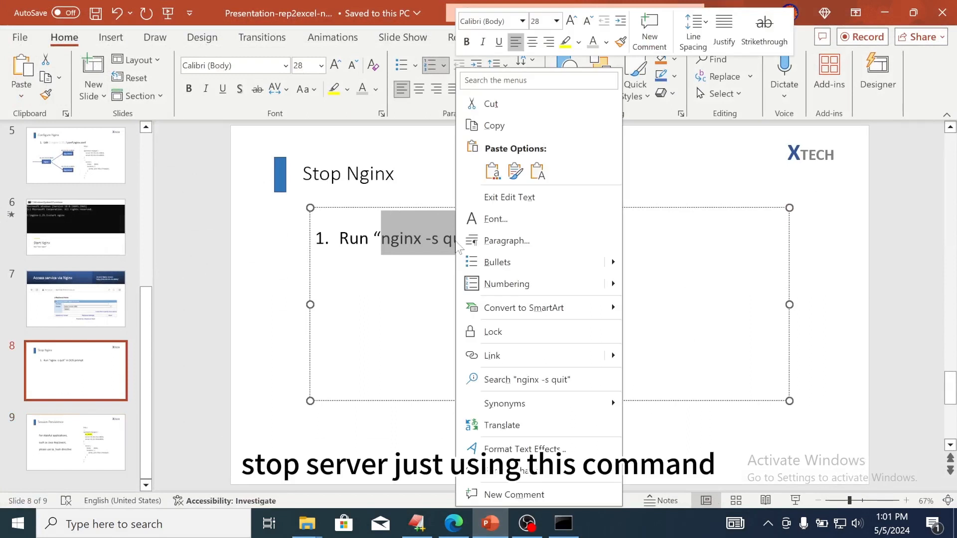
left_click(492, 125)
Switch to the Command Prompt and stop the server by running the copied "nginx -s quit" command.
left_click(577, 533)
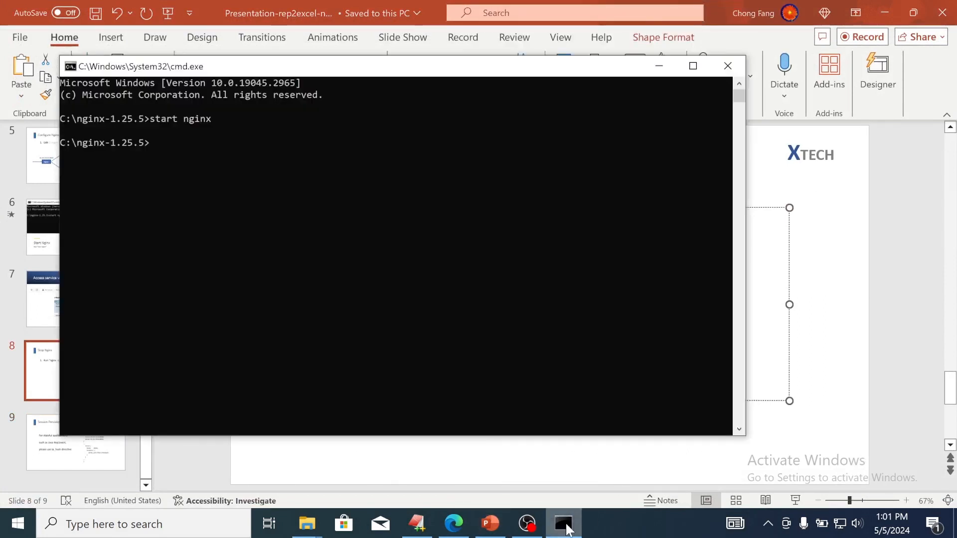
right_click(377, 268)
key("Return")
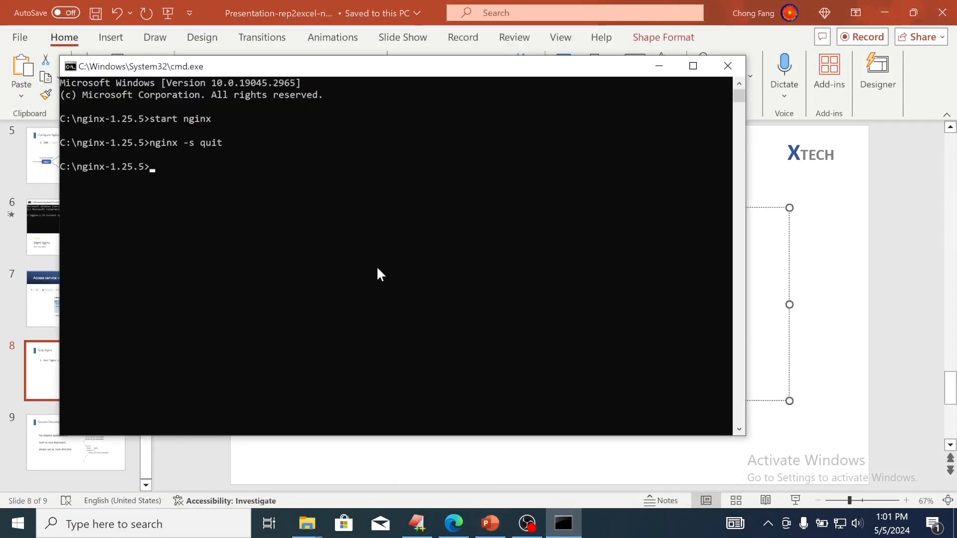
Switch to Edge and reload the j-Rep2excel About page to check whether the service is still reachable.
left_click(452, 524)
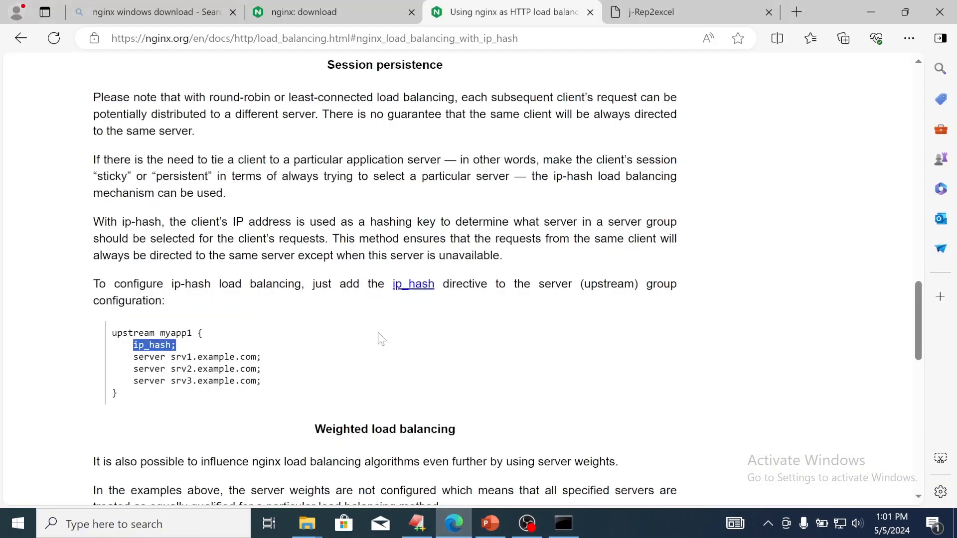
left_click(655, 15)
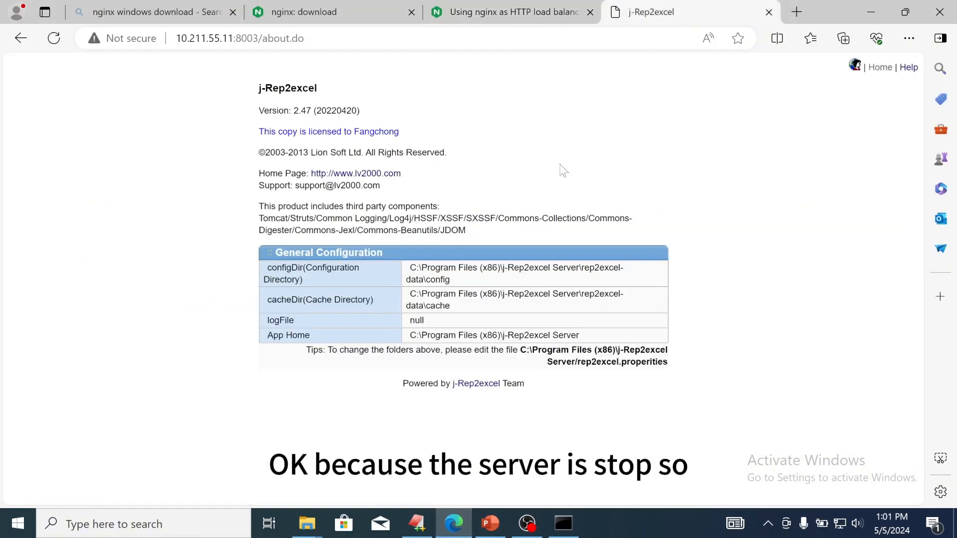
left_click(55, 40)
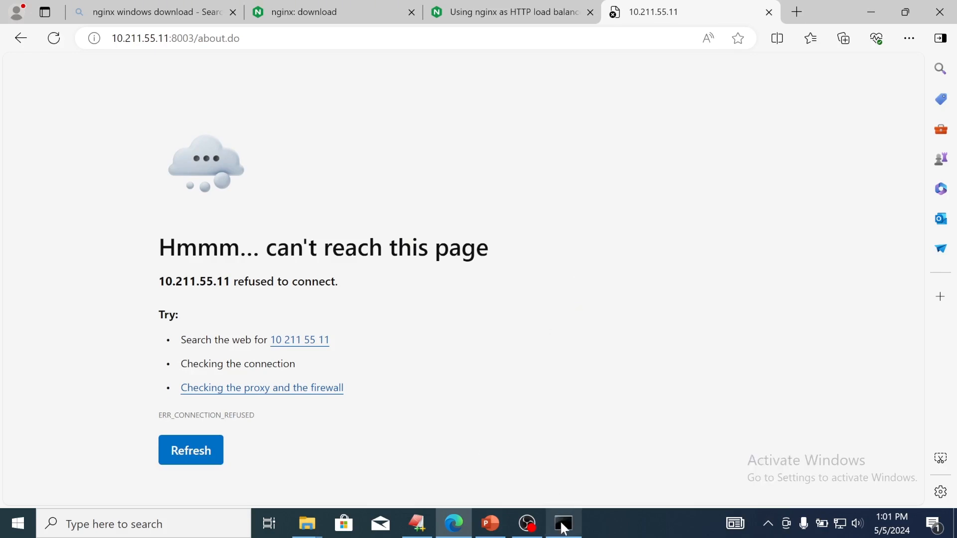
Switch to the Command Prompt and run "start nginx" again to launch the server with the updated configuration.
mouse_move(564, 529)
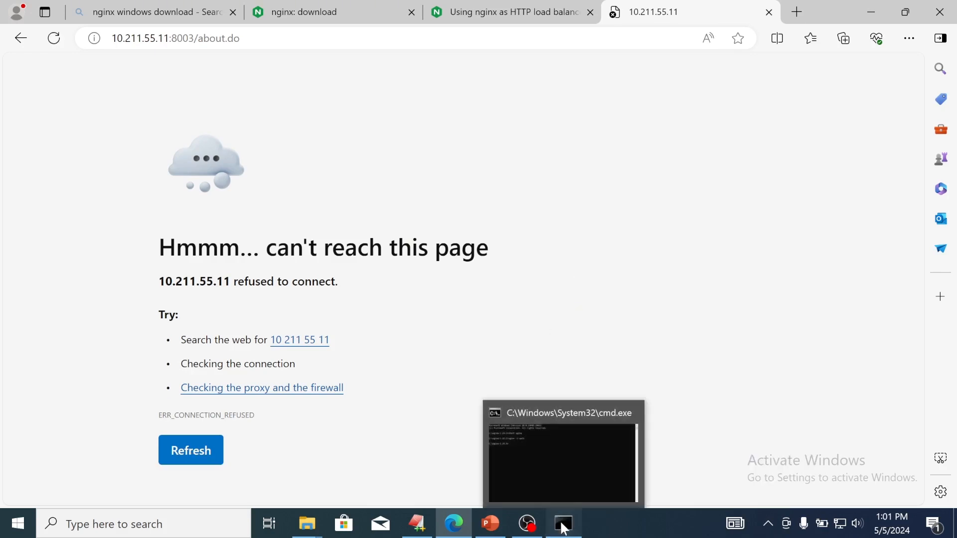
left_click(565, 529)
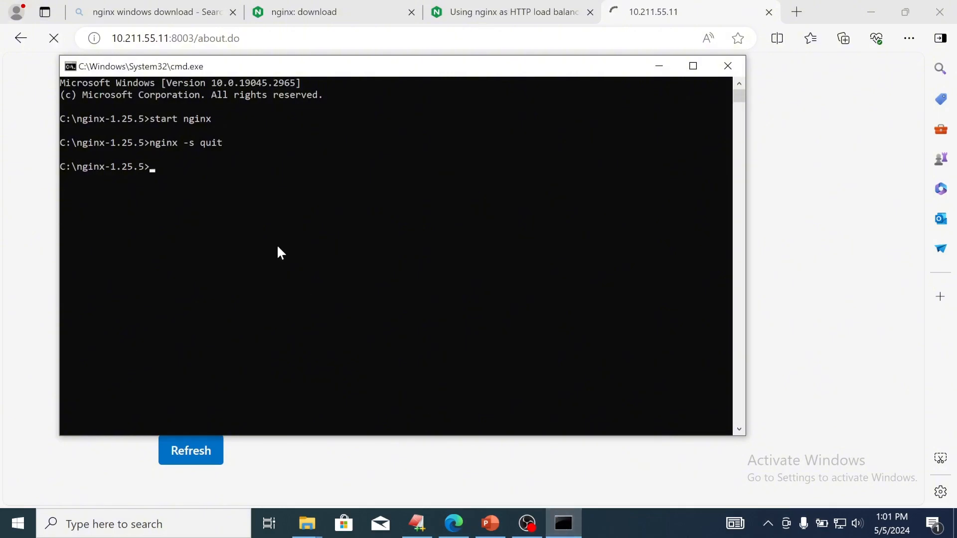
key("Up")
key("Up")
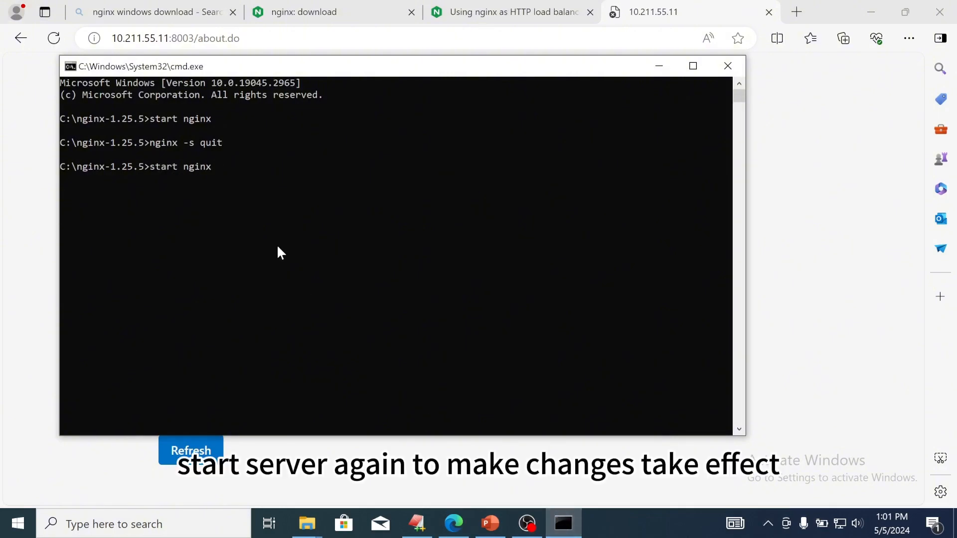
key("Return")
Switch to Edge, reload the About page several times to compare its version number, then go to PowerPoint's Configure Nginx slide.
left_click(802, 288)
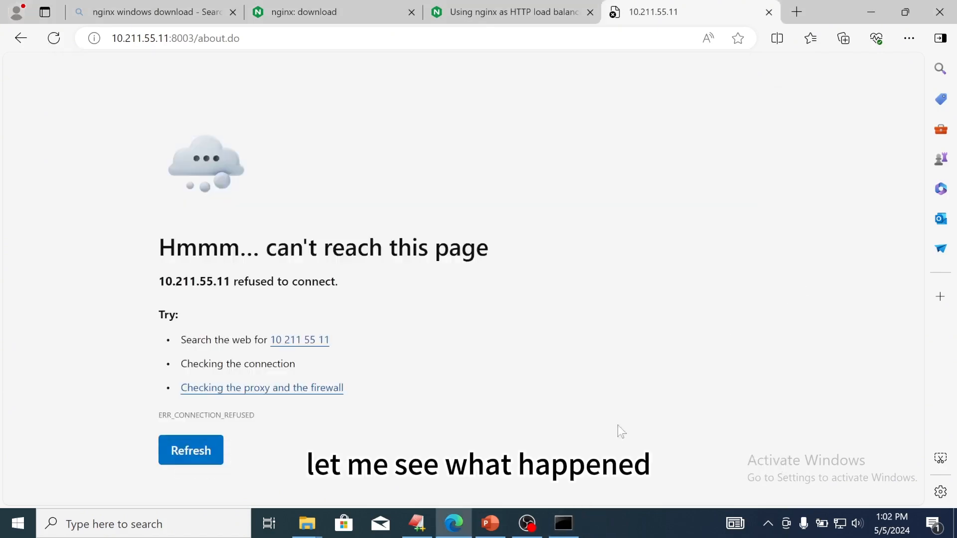
left_click(112, 136)
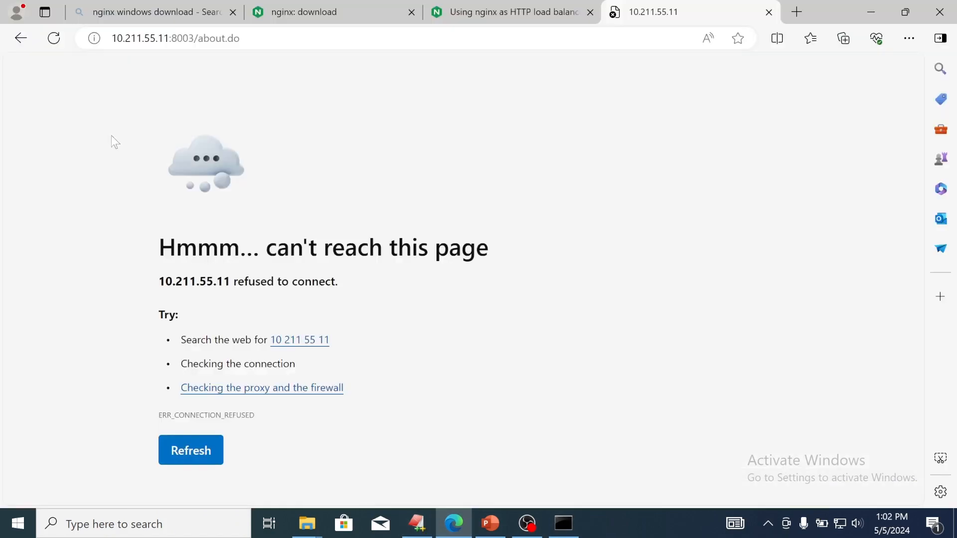
left_click(54, 40)
left_click(54, 39)
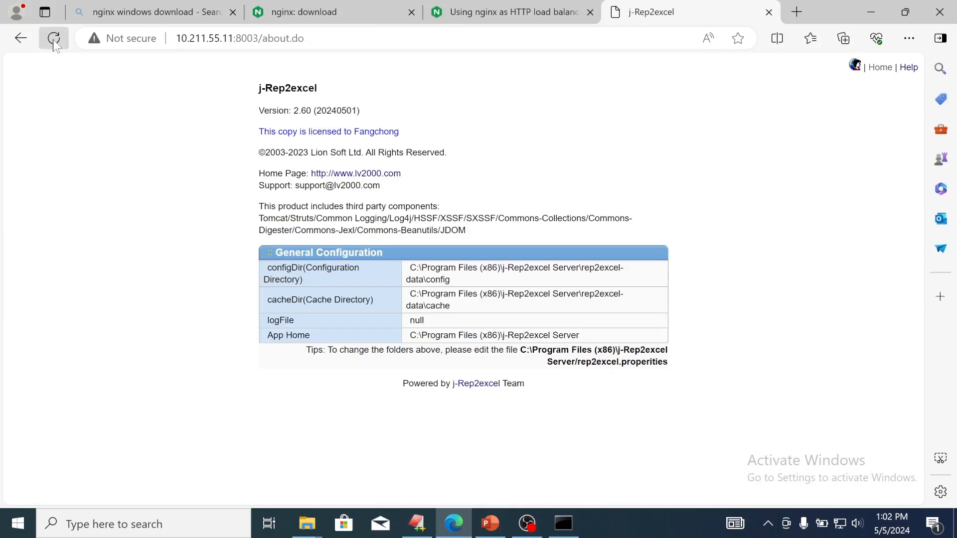
left_click(54, 39)
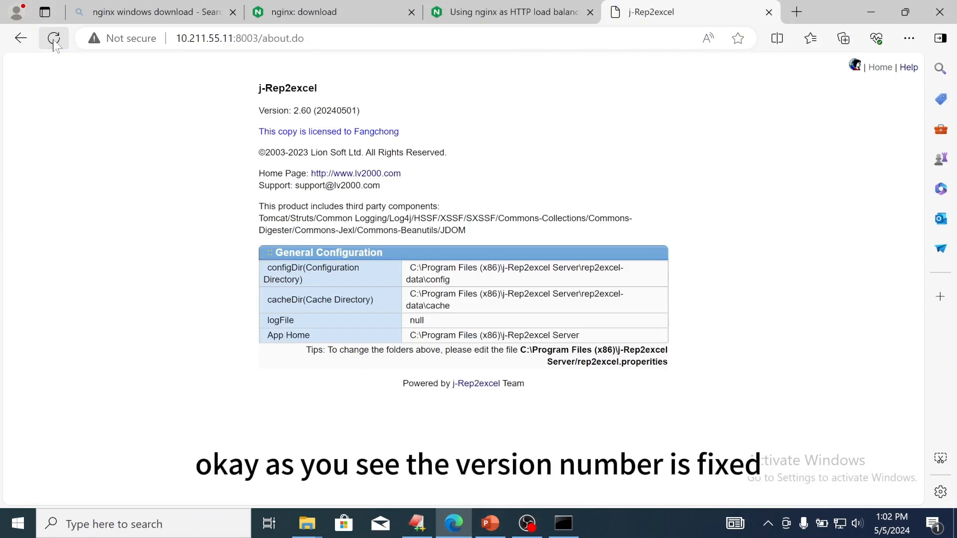
left_click_drag(257, 110, 376, 125)
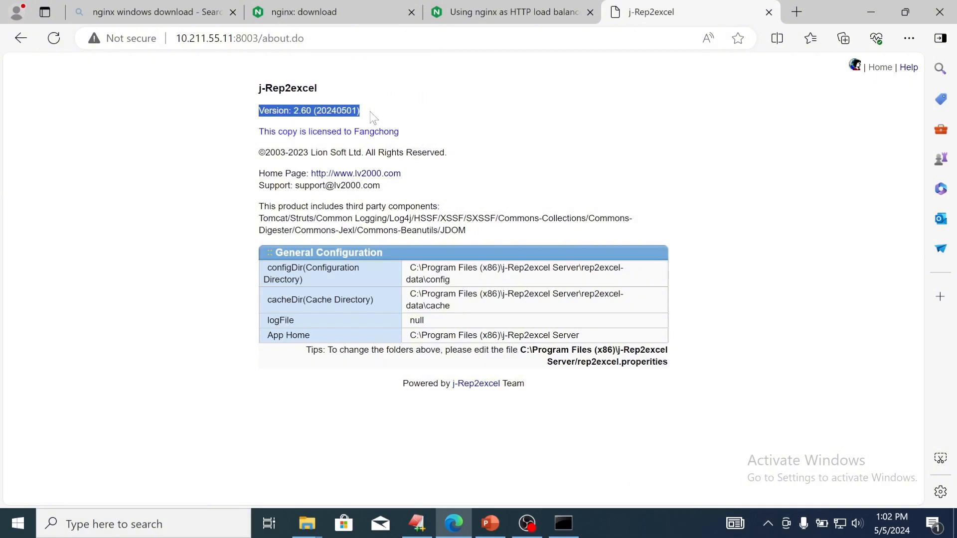
left_click(373, 120)
key("alt+Tab")
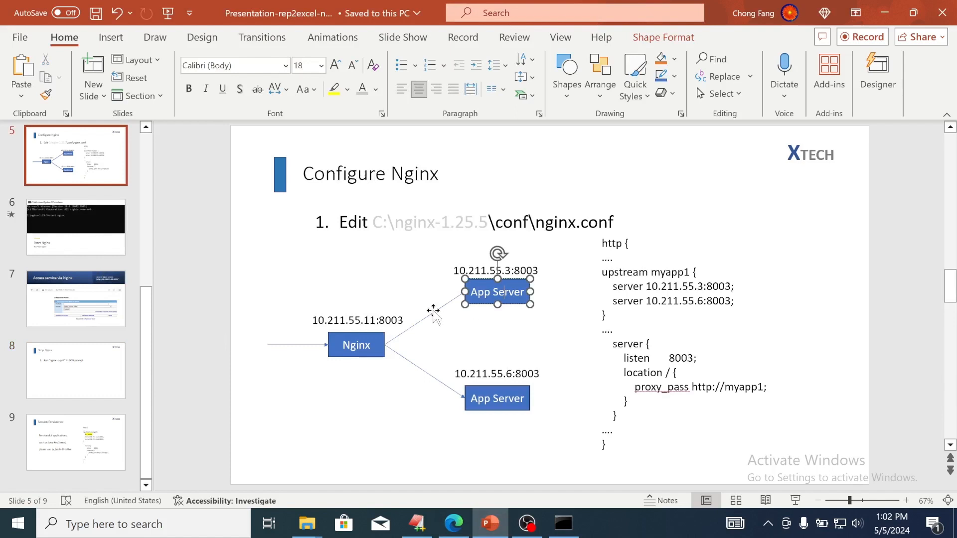